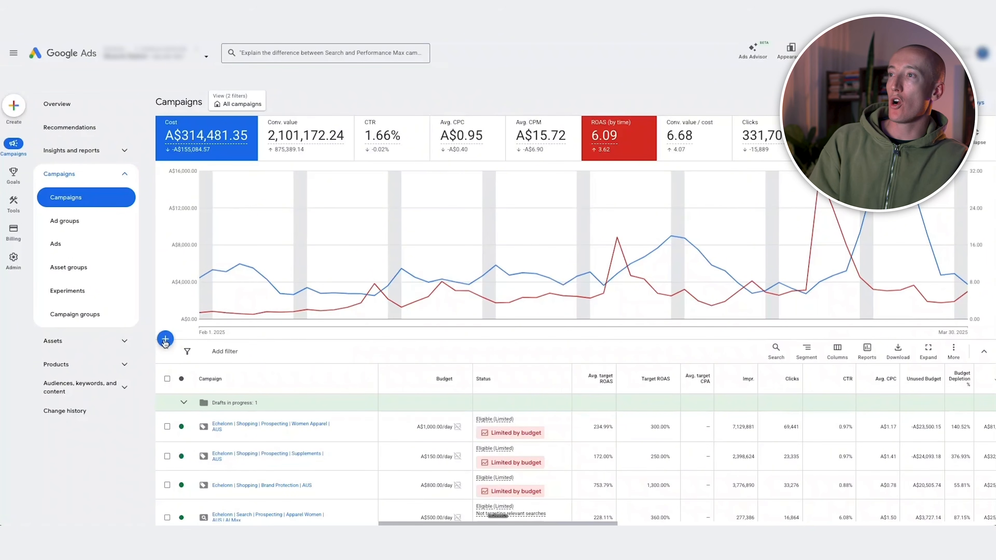
# Start a new campaign with the Sales objective, keep the Purchases conversion goal, and choose Performance Max as the campaign type
pyautogui.click(167, 340)
pyautogui.click(199, 347)
pyautogui.click(360, 228)
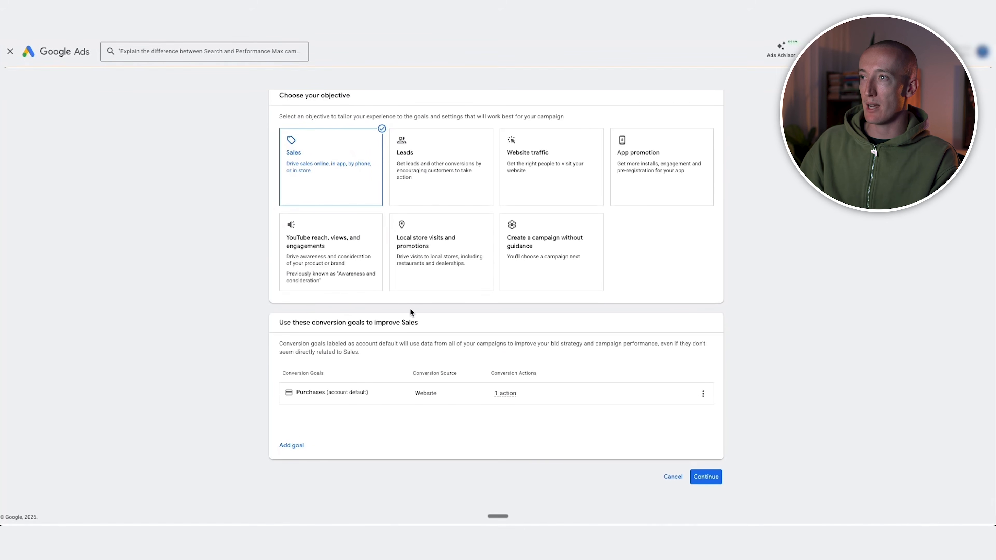
pyautogui.click(703, 478)
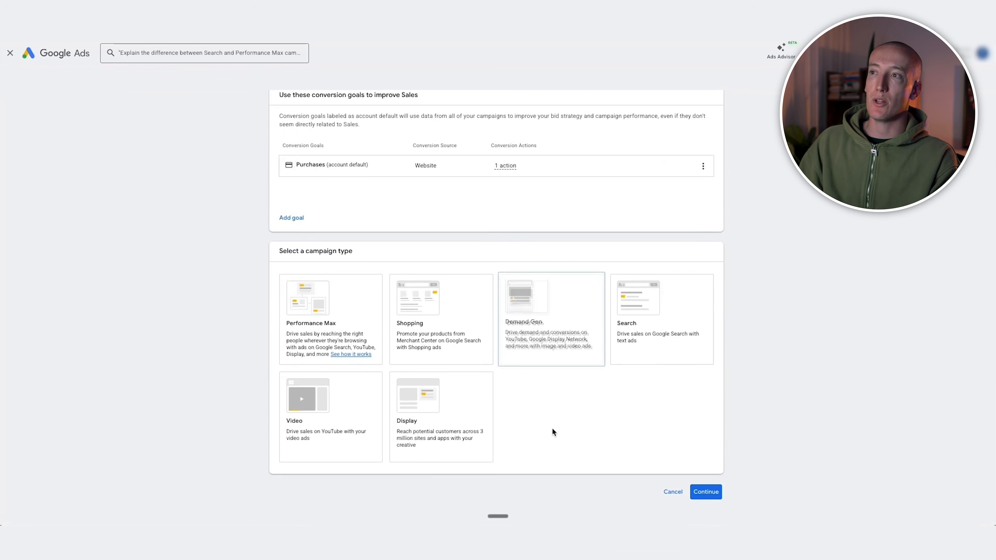
pyautogui.click(332, 314)
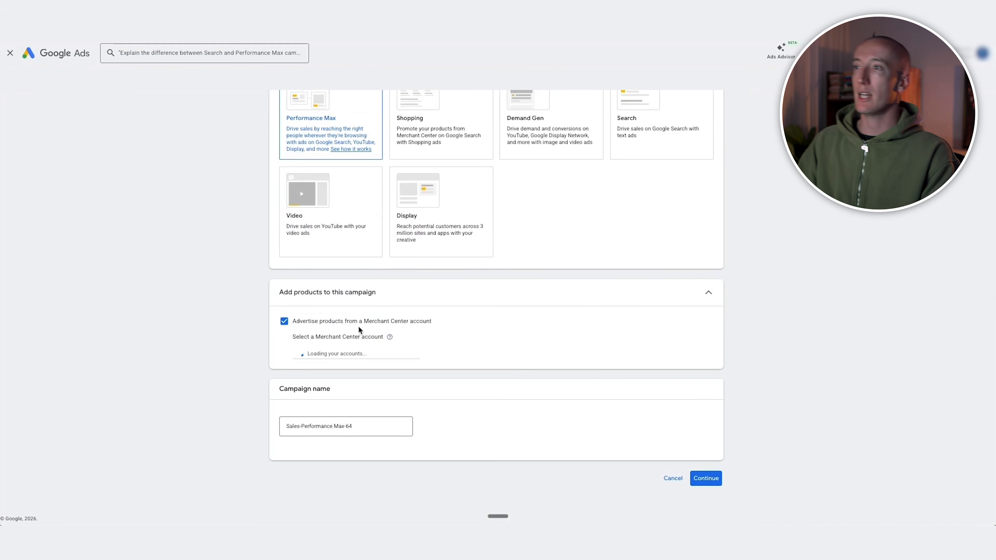
# Link the first listed Merchant Center account, name the campaign "Prospecting - Pmax - All products", and continue to the bidding settings
pyautogui.click(336, 355)
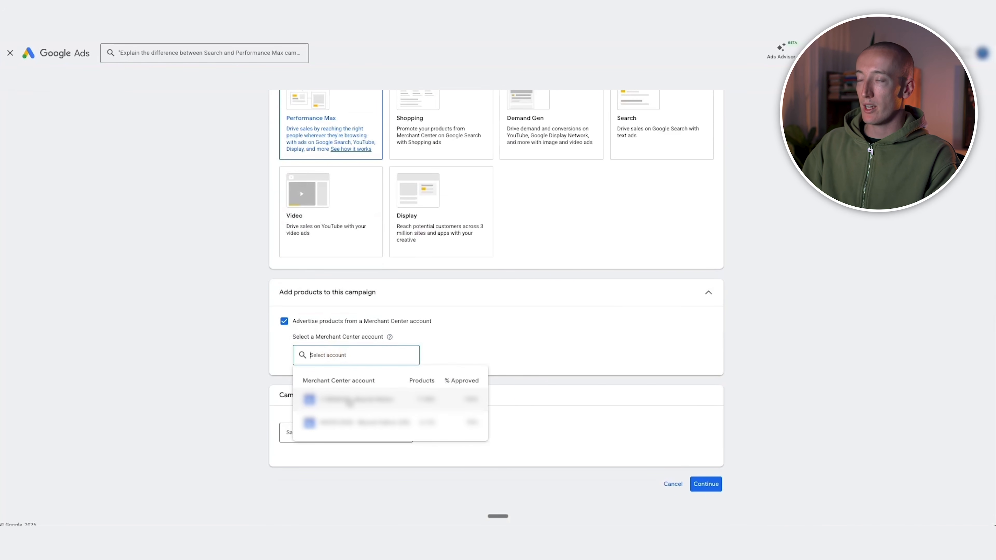
pyautogui.click(348, 399)
pyautogui.tripleClick(347, 447)
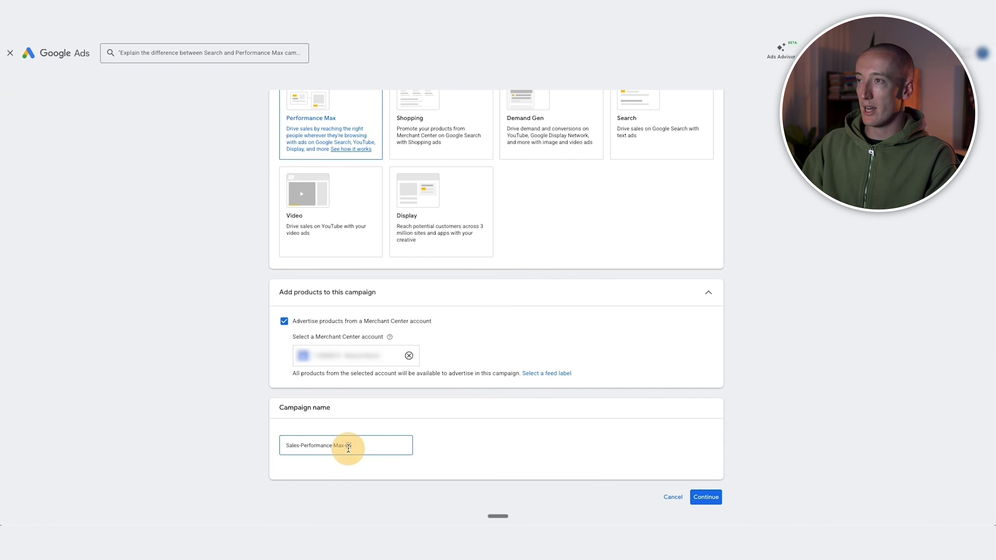
pyautogui.write('Prospecting - Pmax - All products')
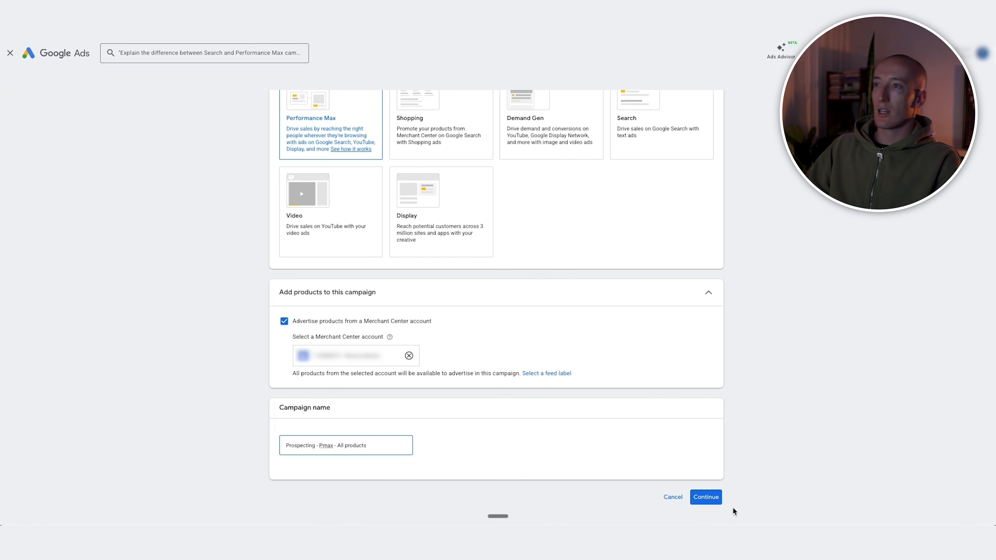
pyautogui.click(706, 498)
pyautogui.click(598, 372)
# Change the campaign's bidding focus to Conversions and bring up the bidding focus choices again
pyautogui.click(332, 172)
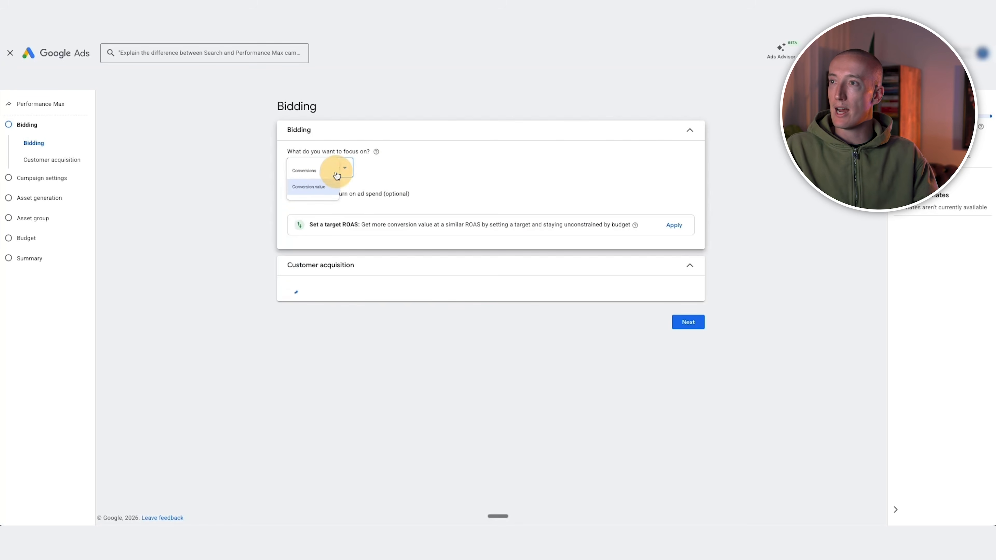
pyautogui.click(327, 182)
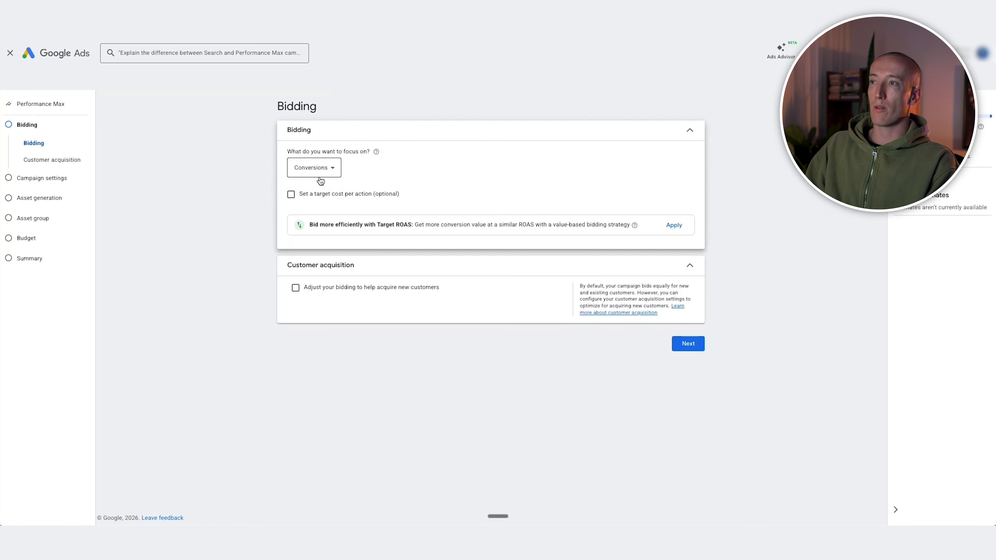
pyautogui.click(320, 179)
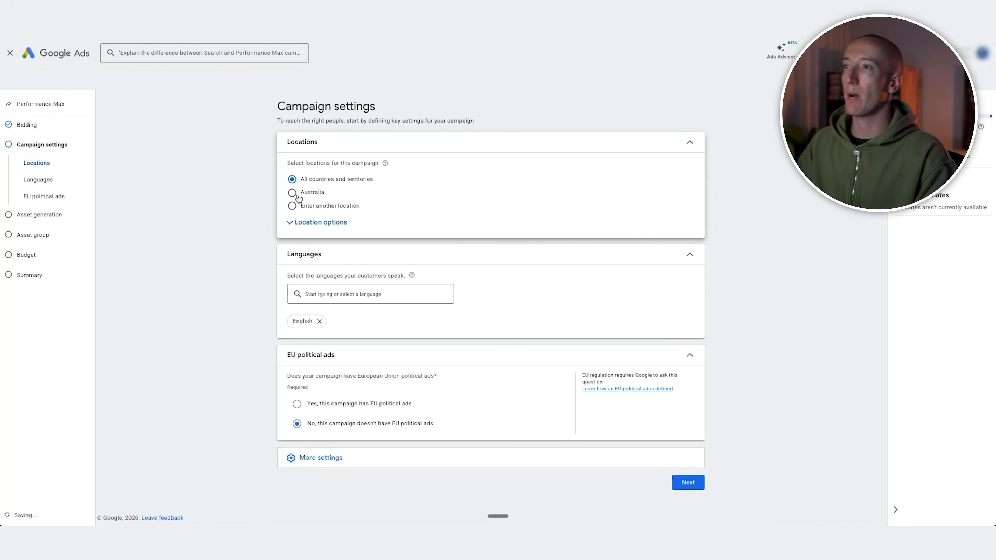
# Set the campaign's target location to Australia and show the location options
pyautogui.click(292, 192)
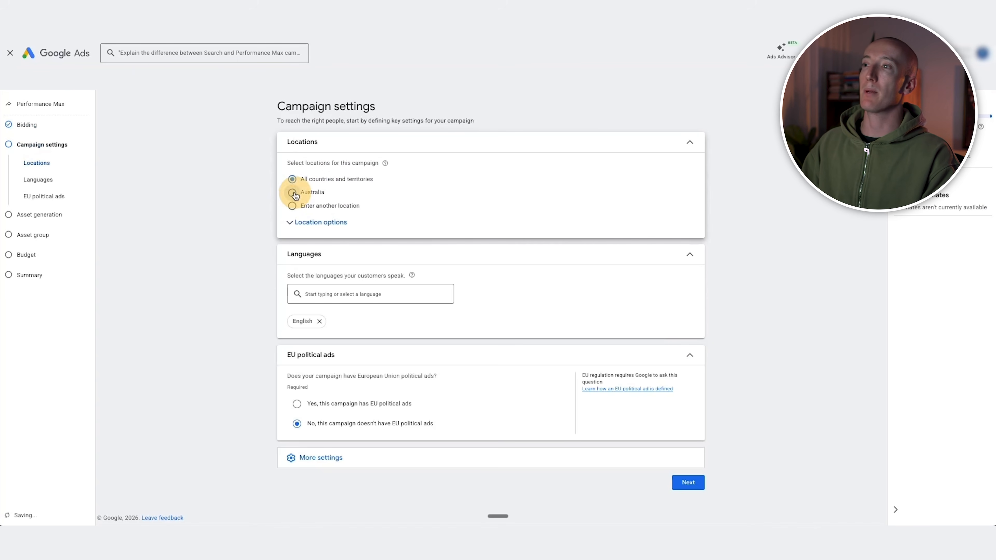
pyautogui.click(310, 229)
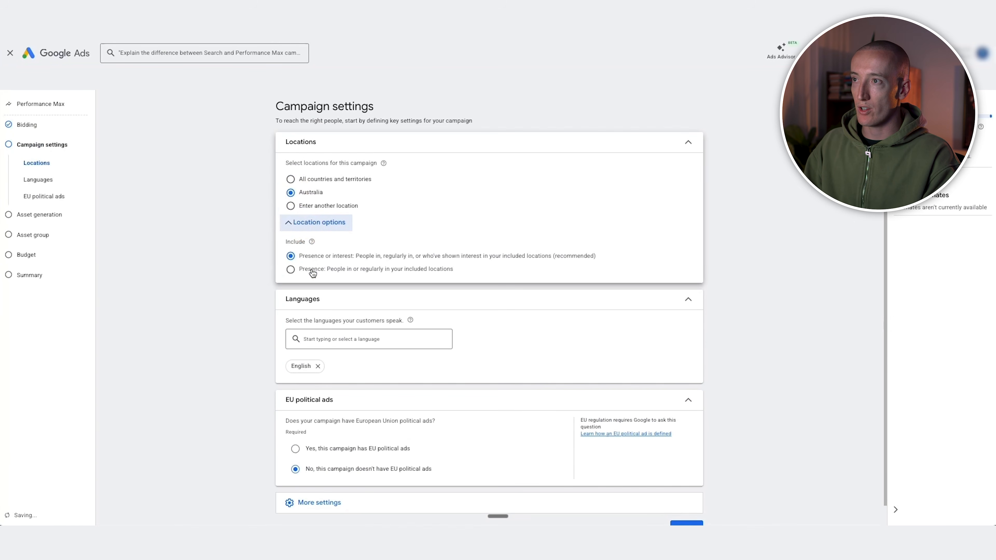
pyautogui.scroll(-1, 334, 282)
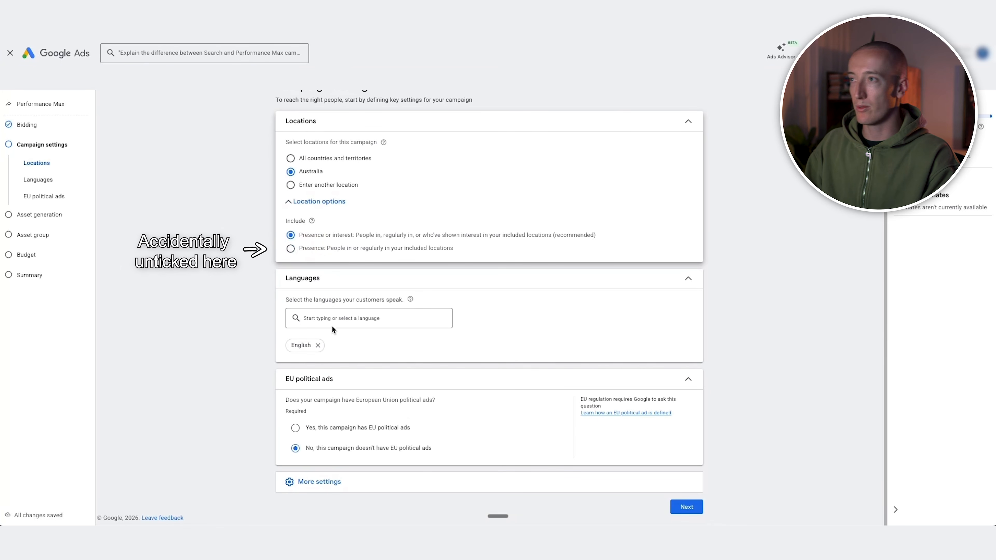
# Expand the additional campaign settings and review the entries from ad schedule to data exclusions
pyautogui.click(333, 482)
pyautogui.scroll(-3, 382, 475)
pyautogui.scroll(-2, 380, 463)
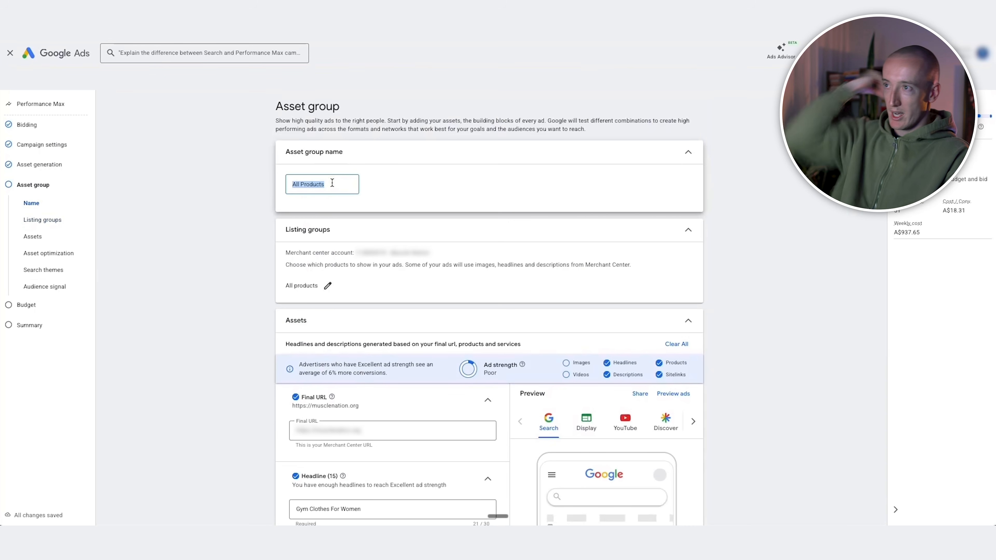
# Name the asset group "Supplements" and restrict its listing group to a selection of product types, including creatine
pyautogui.write('Supplements')
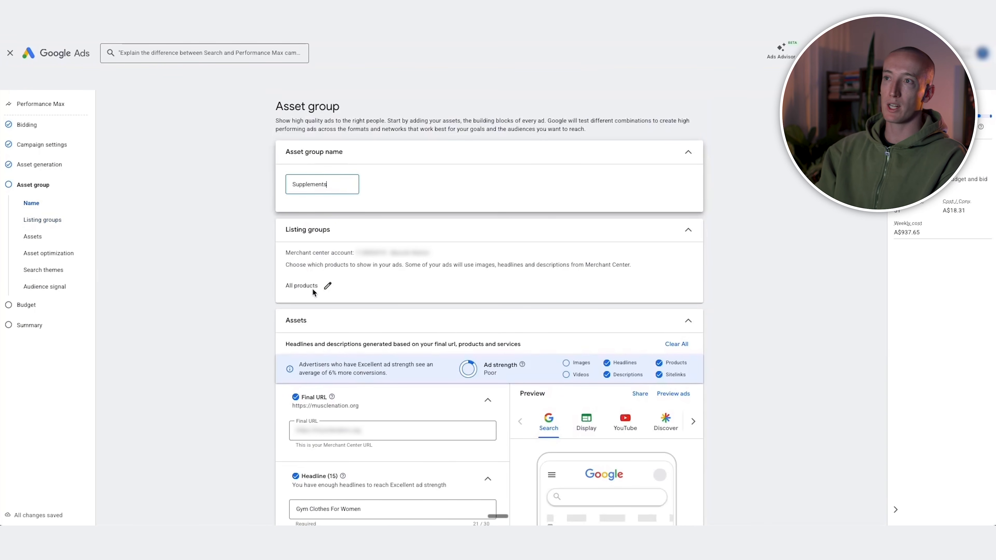
pyautogui.click(327, 285)
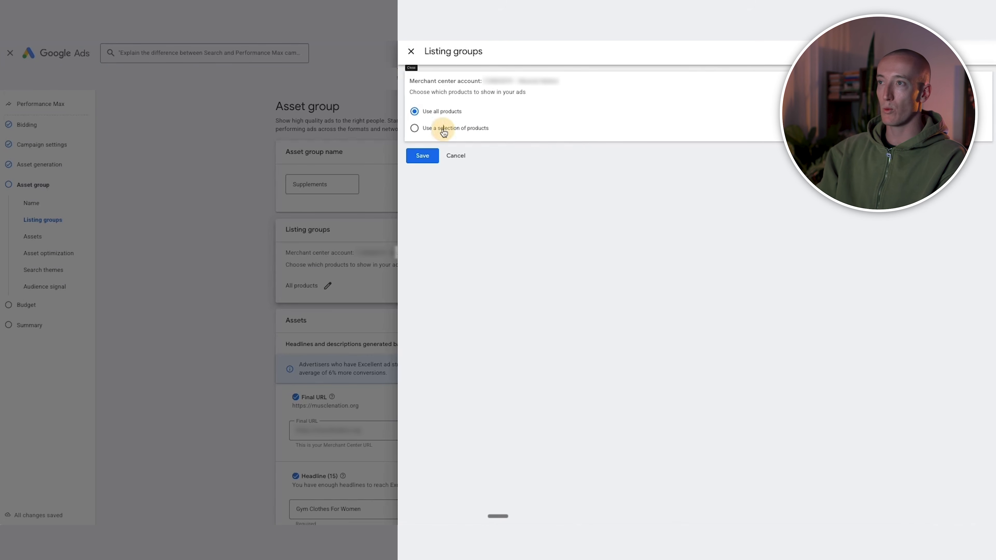
pyautogui.click(443, 132)
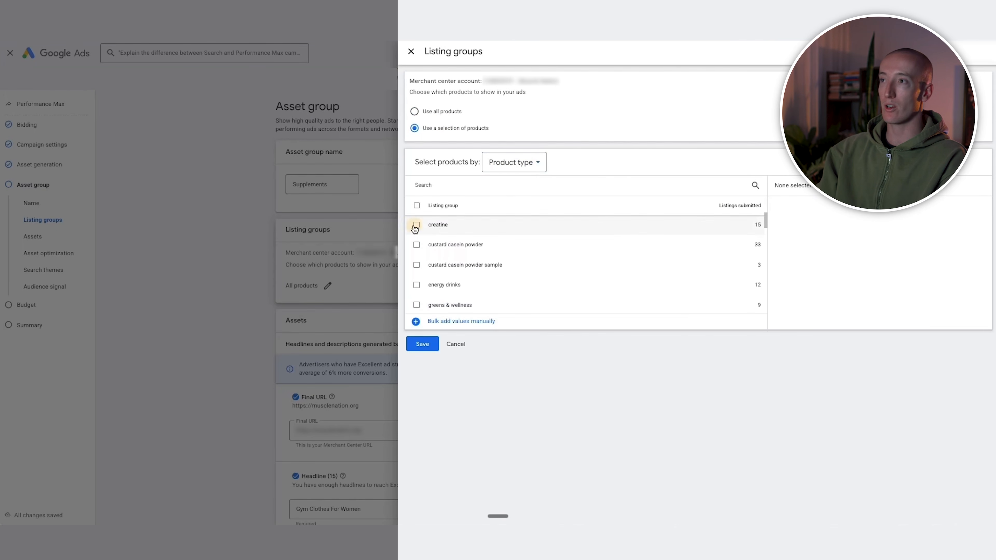
pyautogui.click(415, 227)
pyautogui.scroll(-1, 420, 240)
pyautogui.click(416, 241)
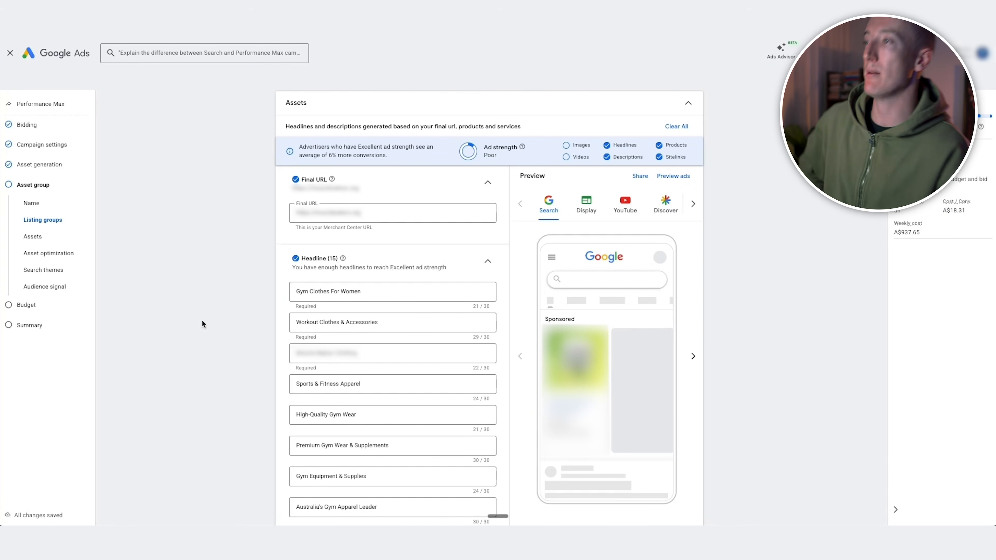
# Review the generated headlines, long headline and descriptions of the asset group
pyautogui.scroll(-10, 251, 329)
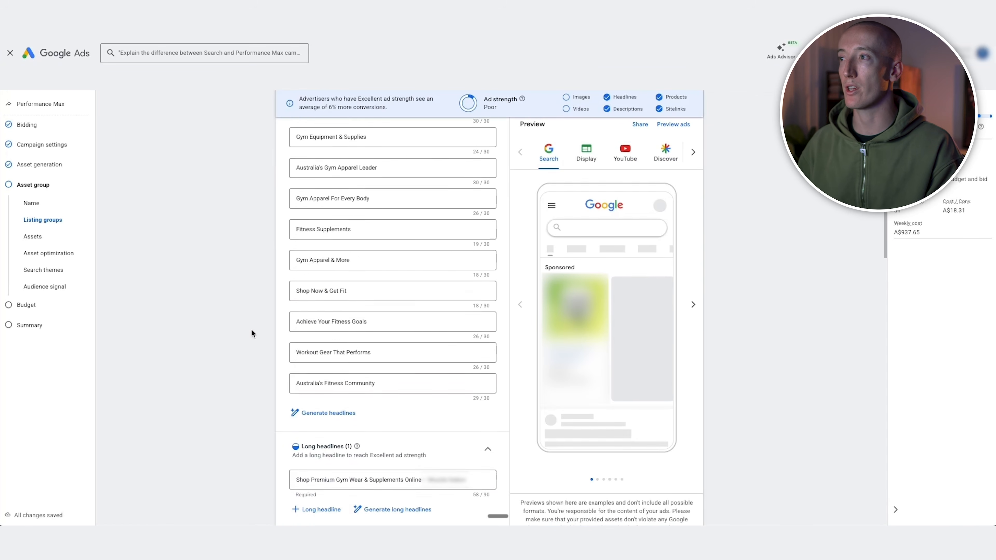
pyautogui.scroll(-2, 252, 330)
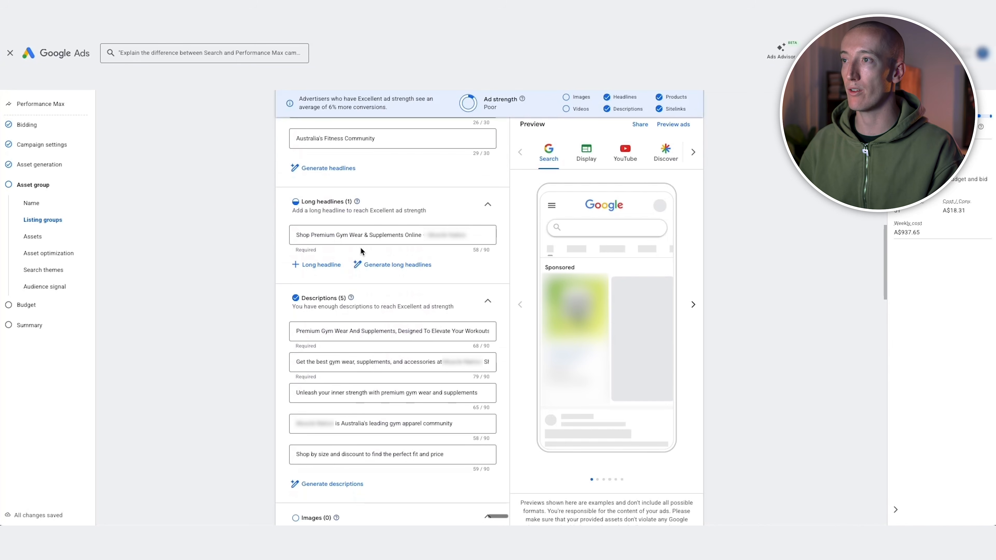
pyautogui.scroll(12, 360, 251)
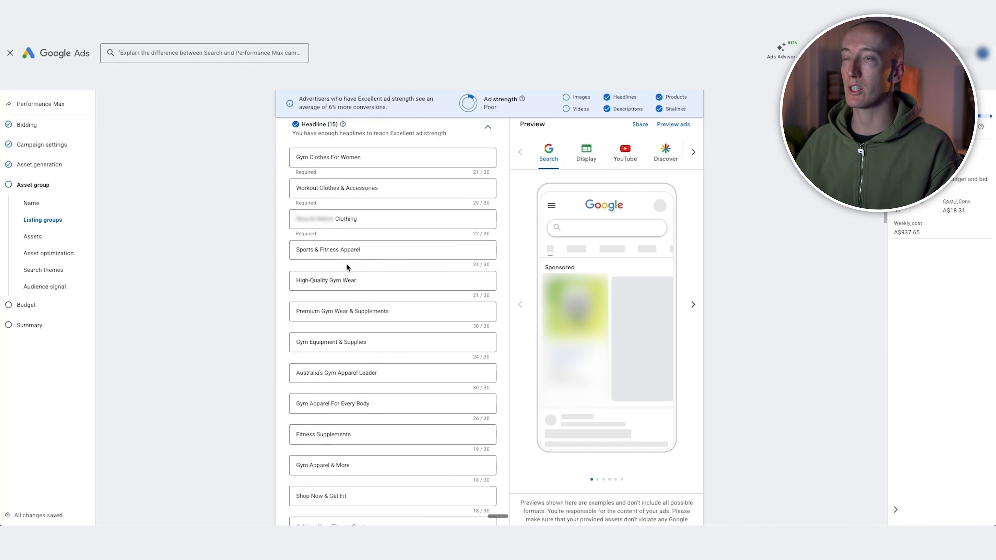
# Open the image selection for the asset group and browse the suggested images
pyautogui.scroll(-10, 346, 264)
pyautogui.click(312, 212)
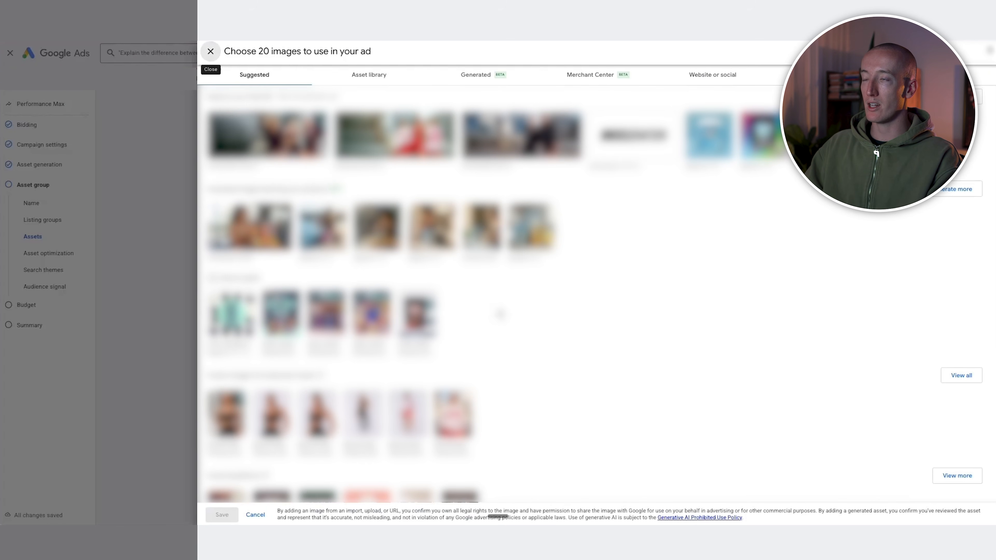
pyautogui.scroll(-5, 499, 331)
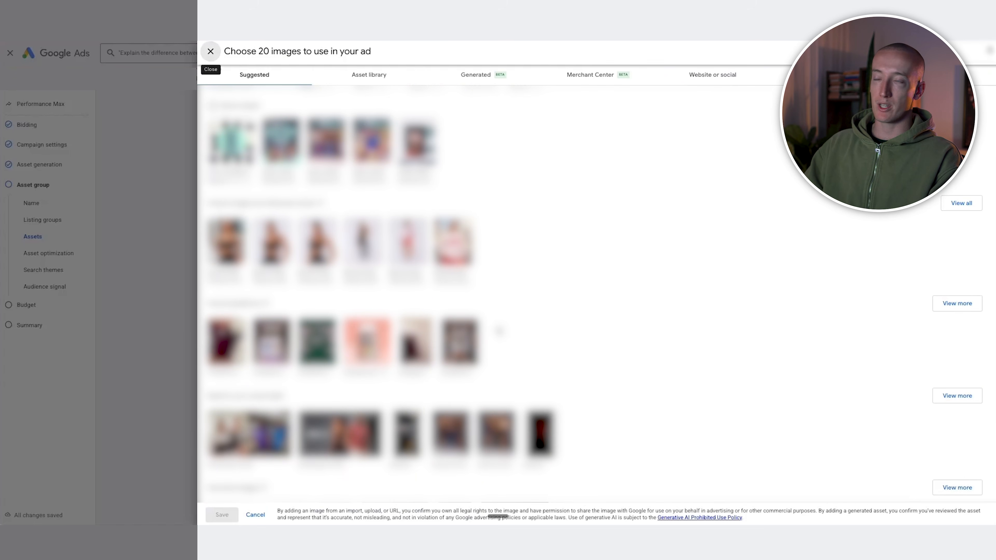
pyautogui.scroll(-1, 499, 331)
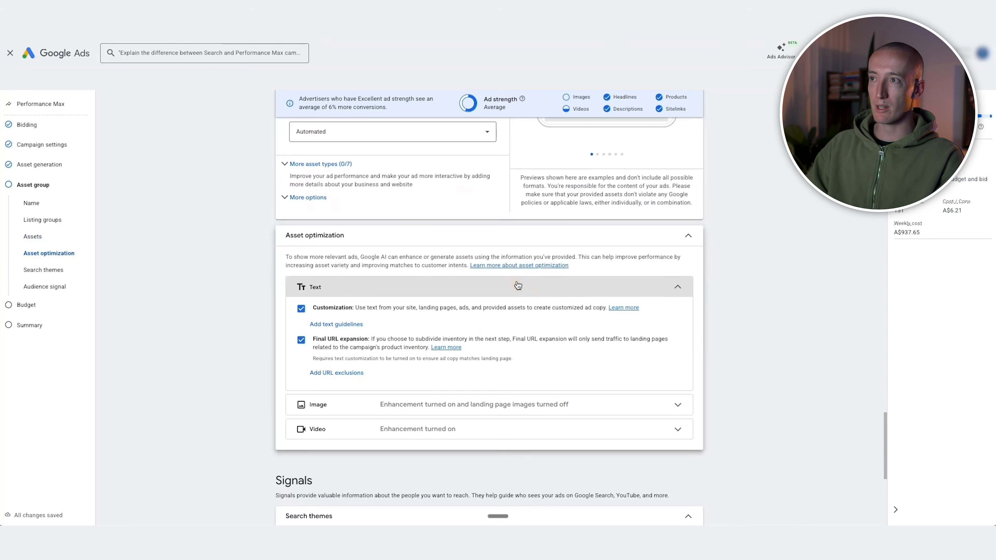
# Turn off text customization, along with Final URL expansion, and video enhancement in the asset optimization settings
pyautogui.click(310, 309)
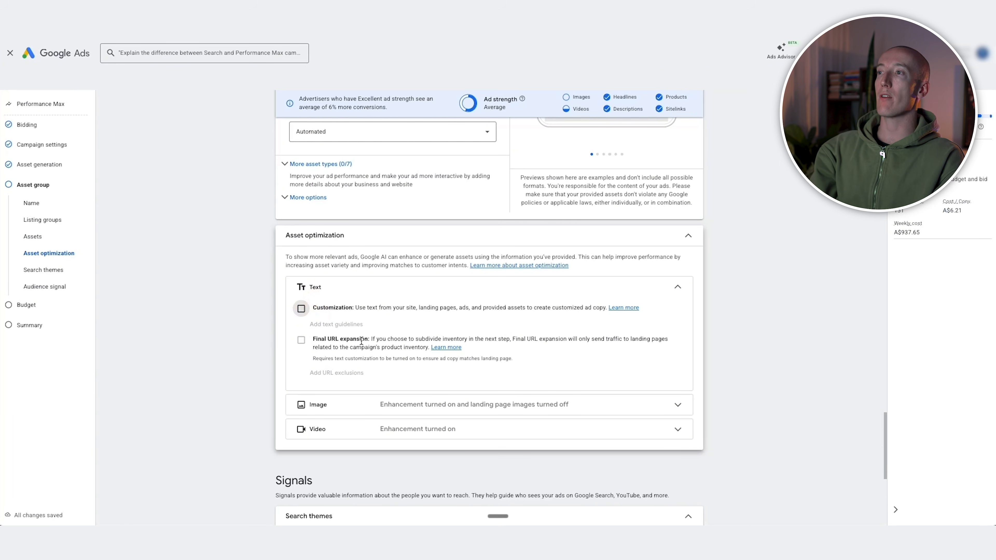
pyautogui.scroll(-1, 361, 296)
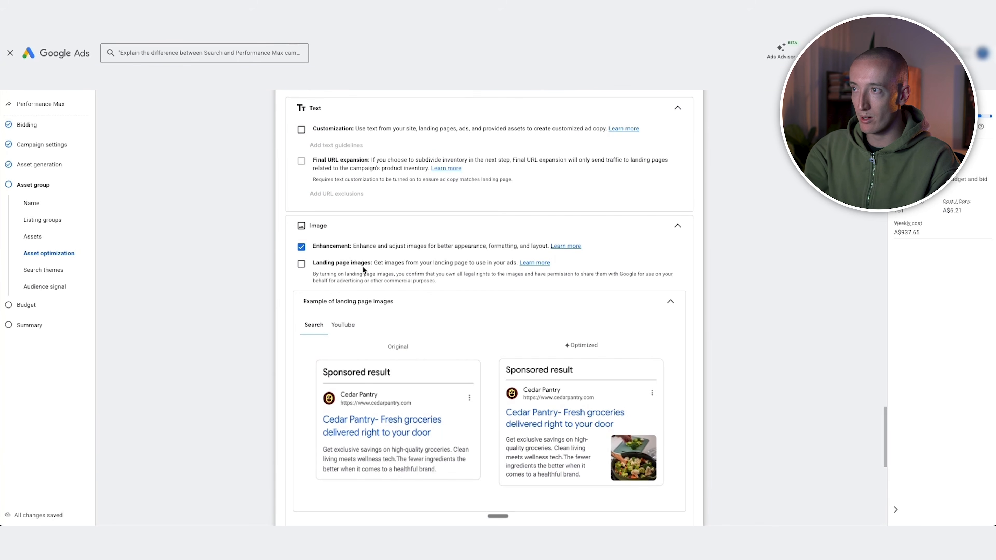
pyautogui.scroll(-2, 362, 266)
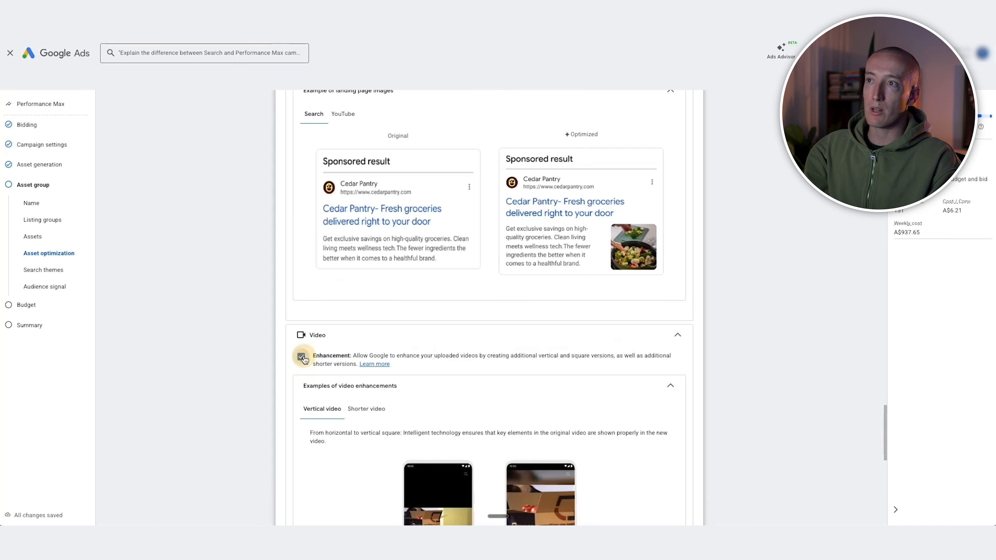
pyautogui.click(301, 352)
# Add the search themes "creatine", "creatine monohydrate" and "creatine for men" to the asset group's signals
pyautogui.scroll(-4, 361, 372)
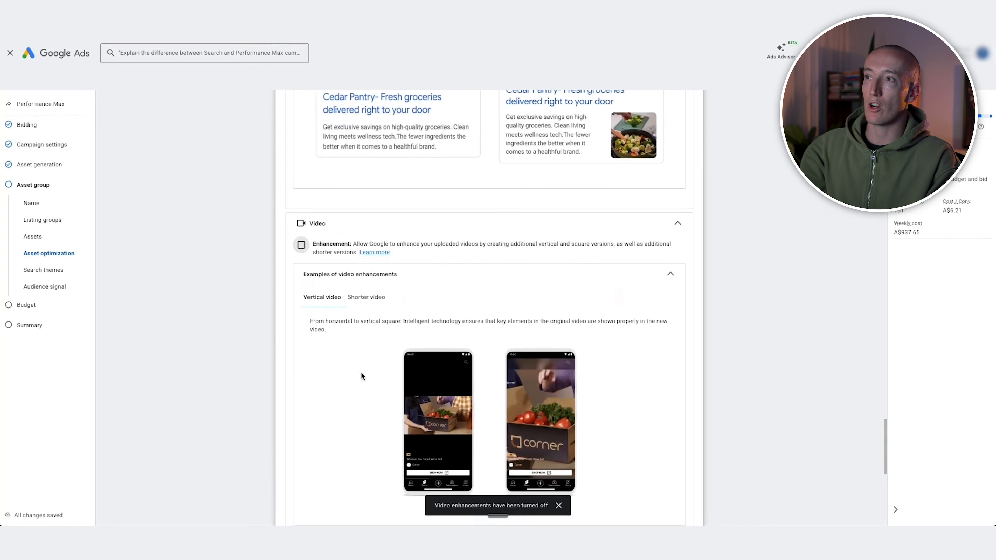
pyautogui.scroll(-8, 320, 336)
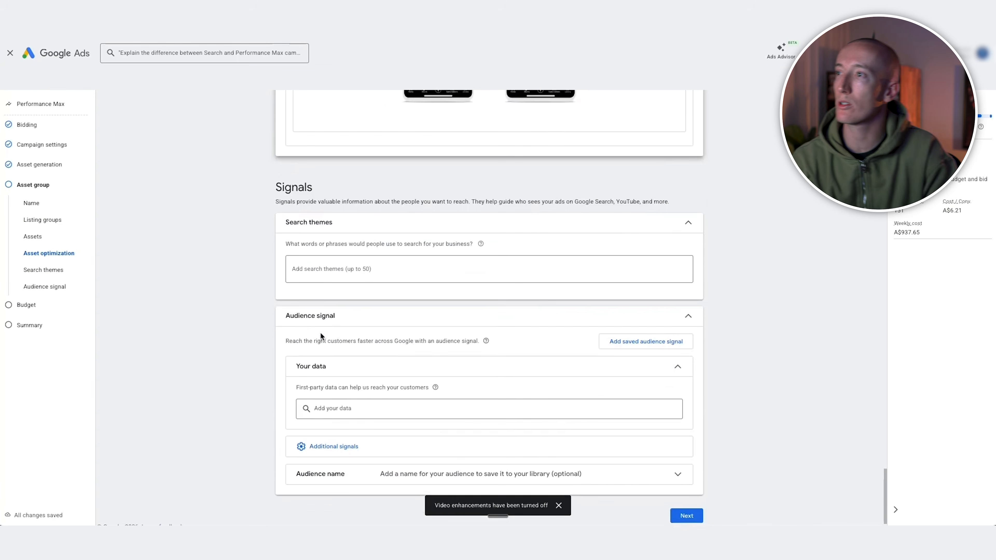
pyautogui.click(343, 260)
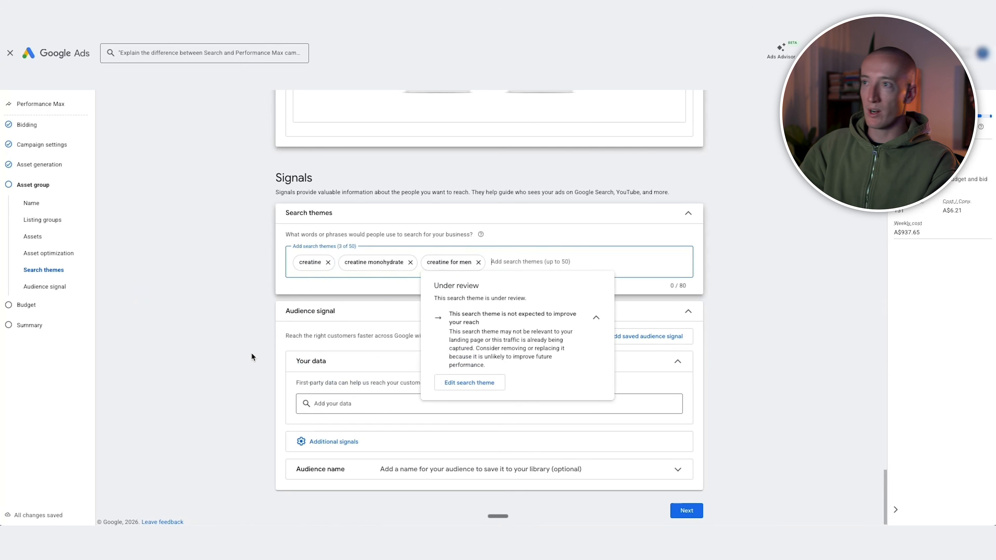
pyautogui.click(252, 356)
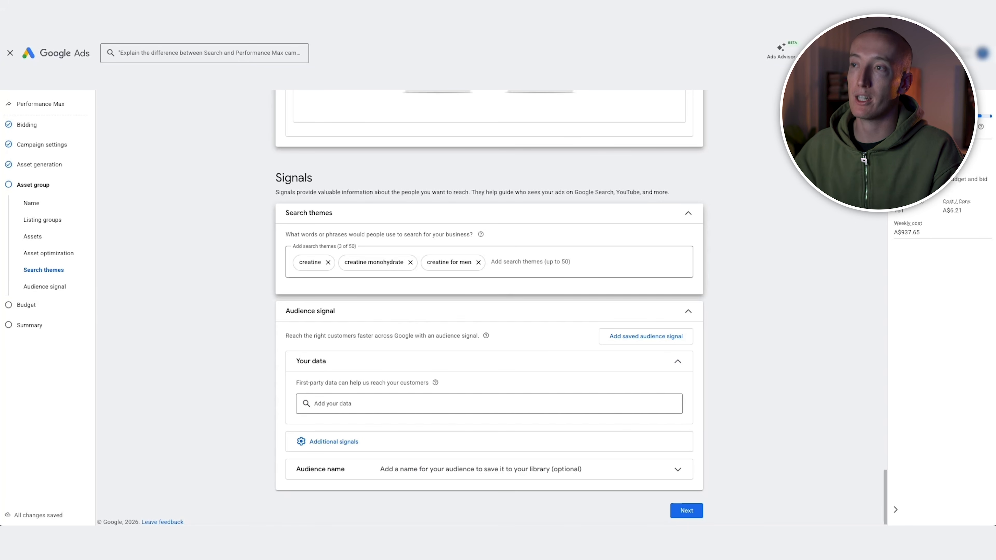
# Add the customer list "Mens Apparel Buyers" to the audience signal's first-party data
pyautogui.scroll(-1, 479, 336)
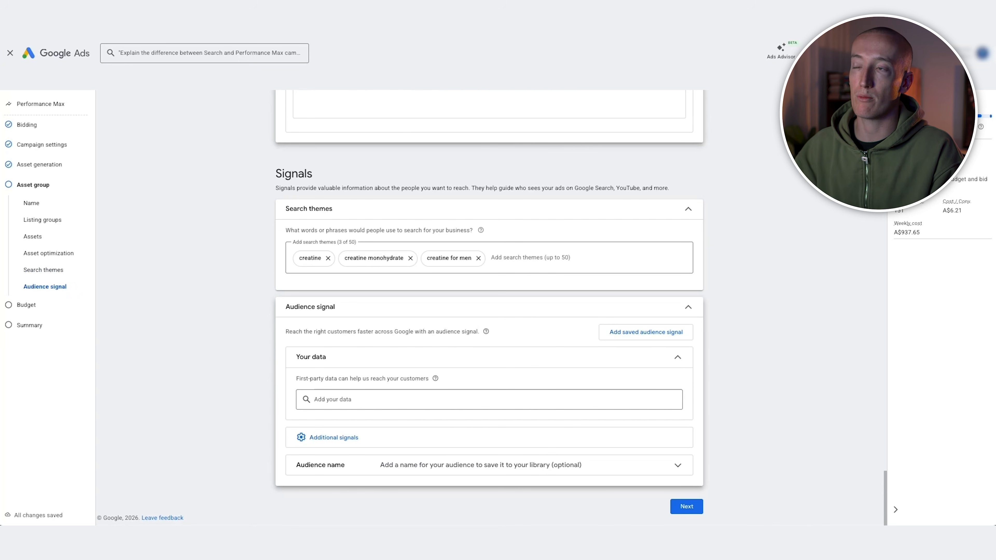
pyautogui.click(398, 400)
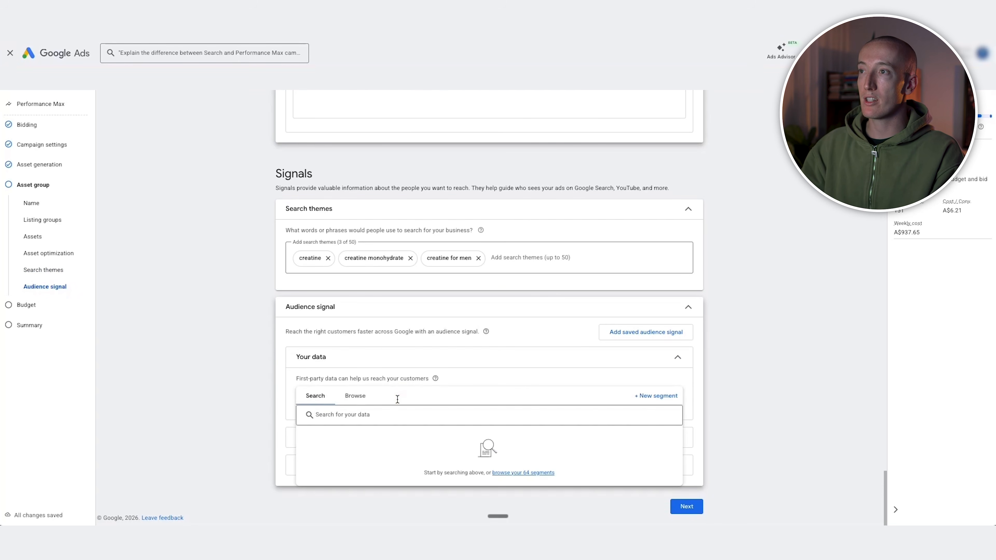
pyautogui.click(361, 399)
pyautogui.click(363, 455)
pyautogui.scroll(-3, 374, 467)
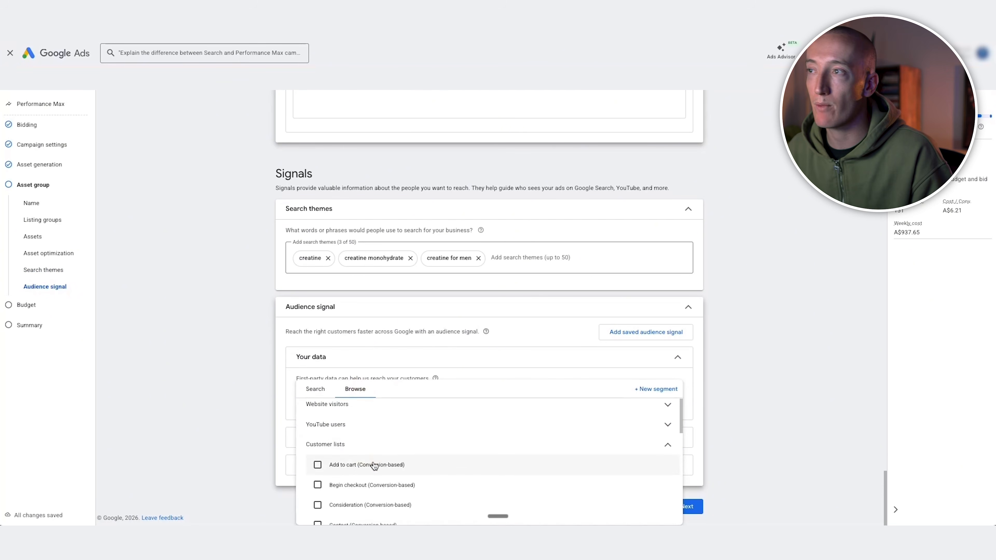
pyautogui.scroll(-1, 375, 467)
pyautogui.scroll(-1, 269, 457)
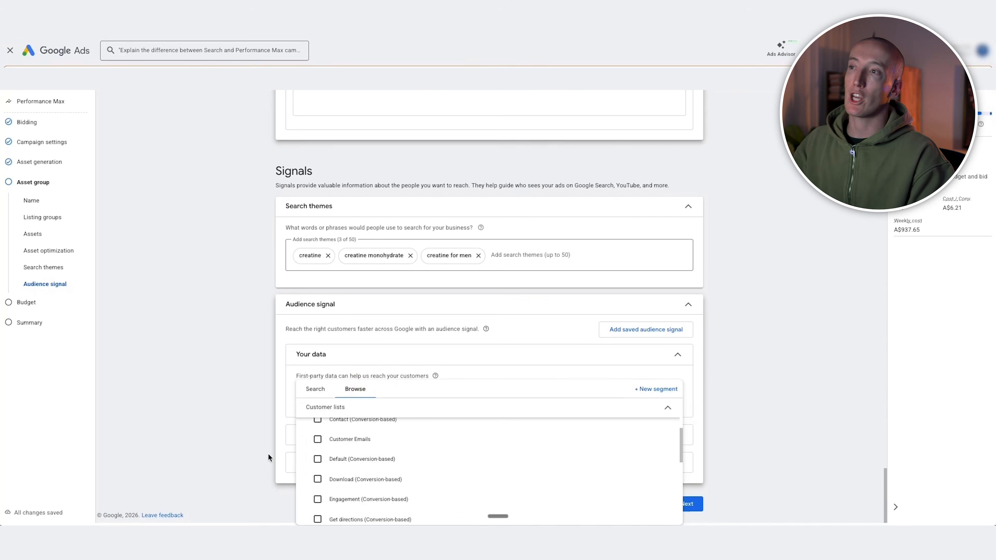
pyautogui.scroll(-3, 355, 469)
pyautogui.click(355, 448)
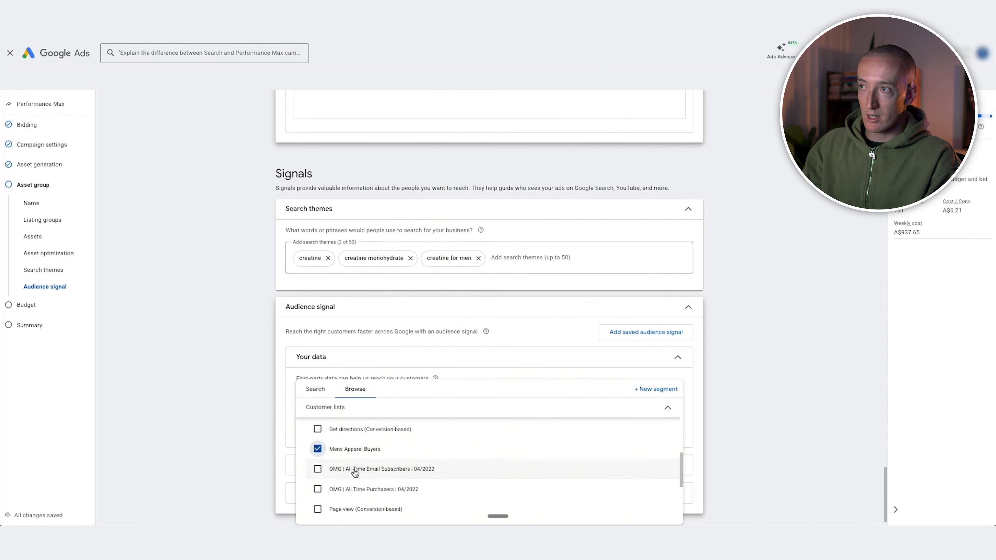
# Add the customer list "Supplement Segment" to the audience signal's first-party data
pyautogui.scroll(-3, 371, 463)
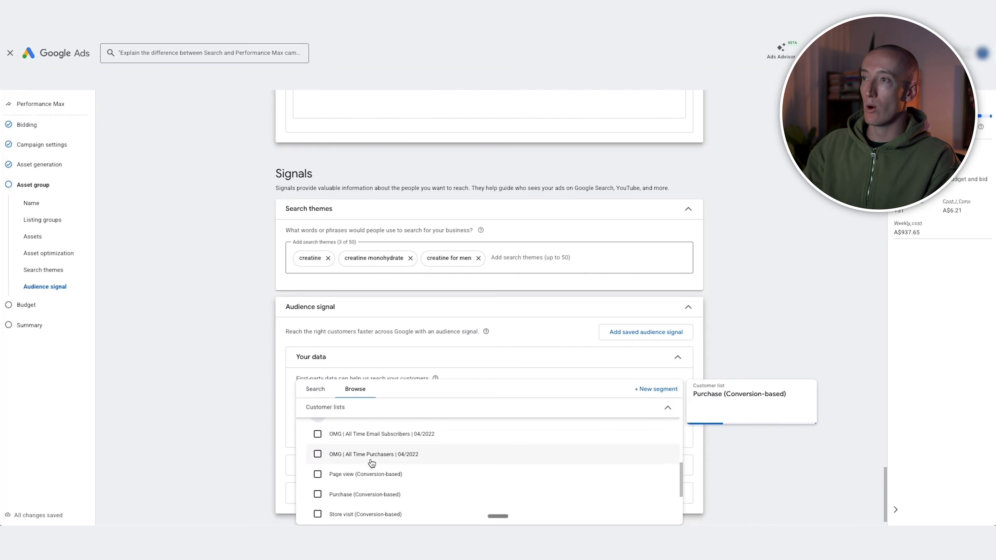
pyautogui.scroll(-4, 371, 463)
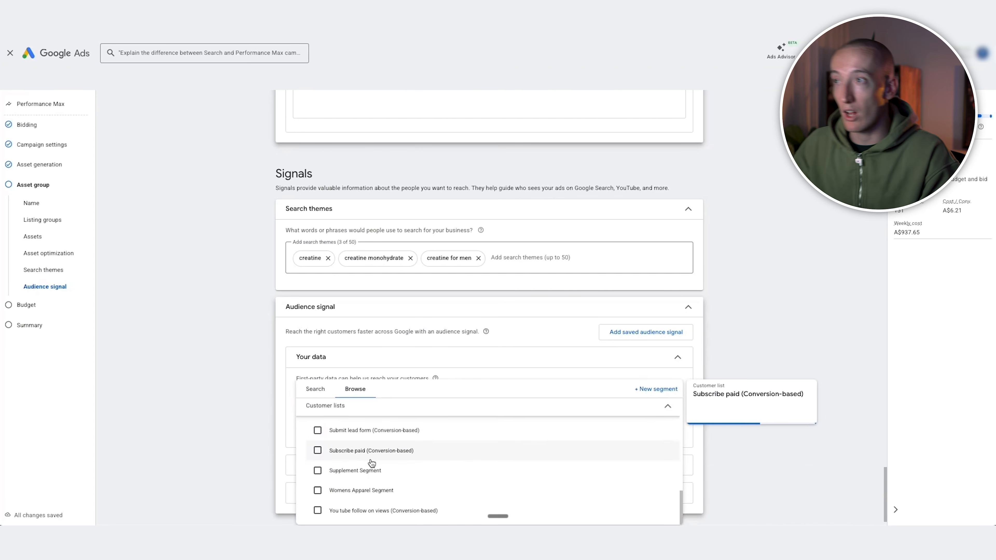
pyautogui.scroll(-1, 372, 467)
pyautogui.click(309, 474)
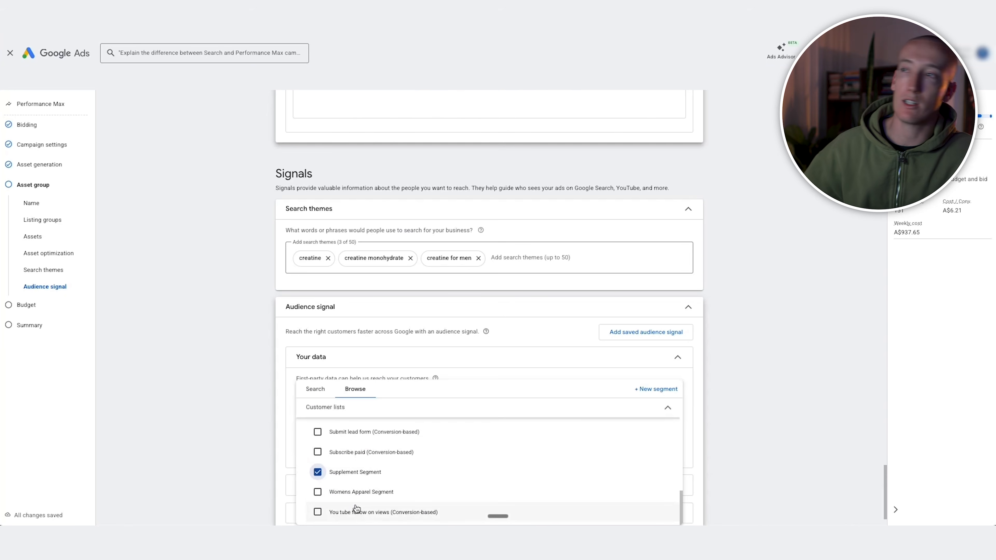
pyautogui.scroll(2, 356, 509)
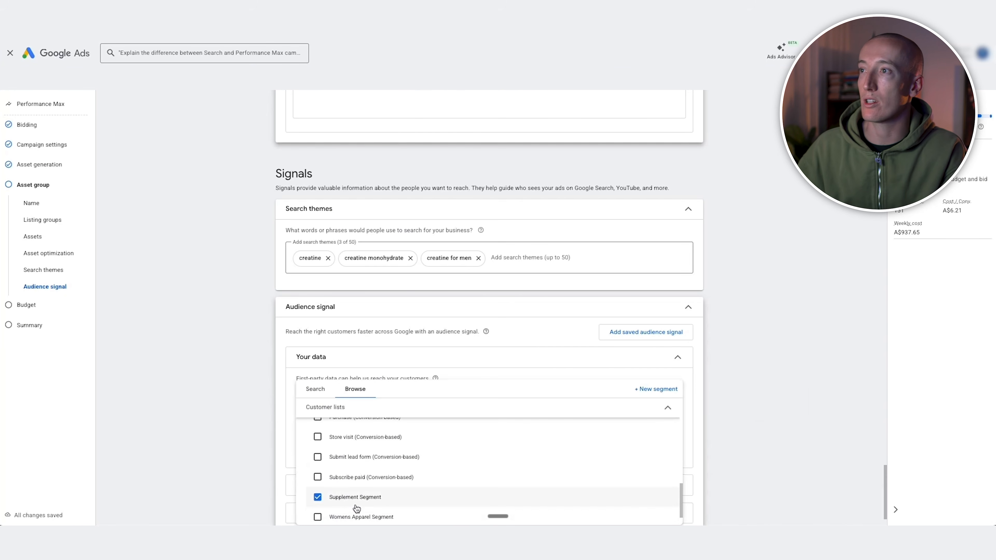
pyautogui.scroll(-2, 356, 506)
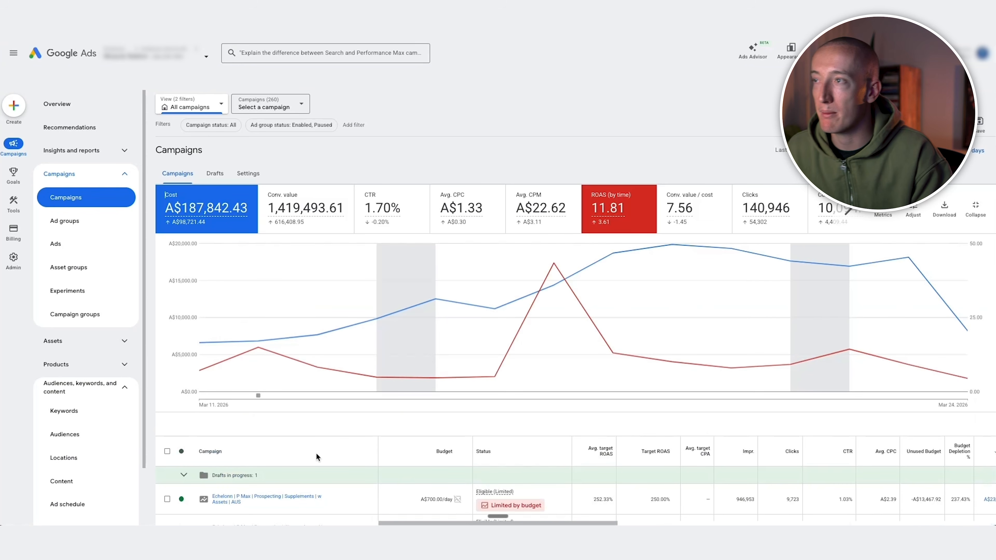
# Open the campaign "Echelonn | P Max | Prospecting | Feed Only | AUS | Women Apparel" from the campaigns table
pyautogui.scroll(-2, 316, 479)
pyautogui.scroll(-5, 316, 480)
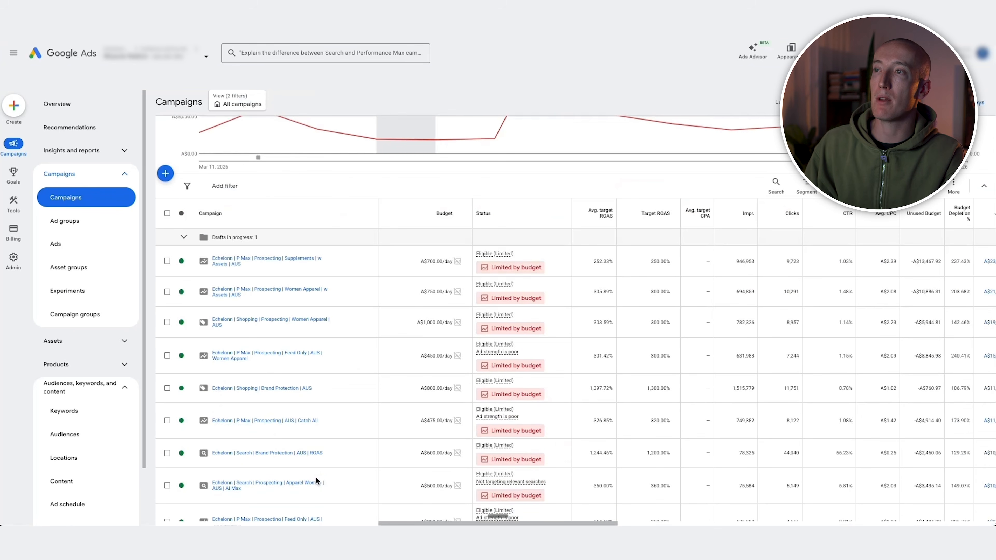
pyautogui.scroll(-1, 315, 477)
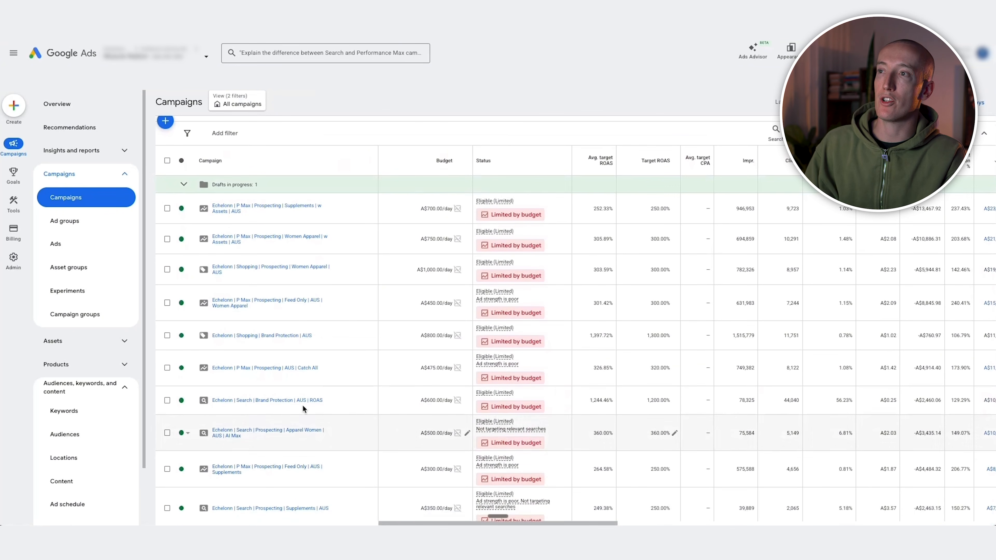
pyautogui.click(233, 304)
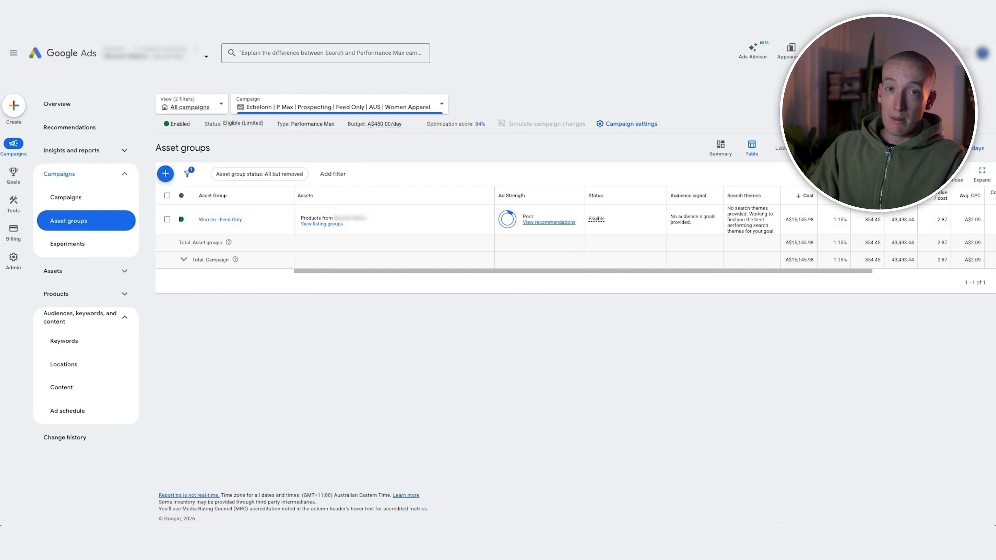
# Try to apply the negative keyword lists Shopping Negatives 4, Shopping Negatives 8 and Shopping Negatives 2 to the campaign
pyautogui.click(81, 343)
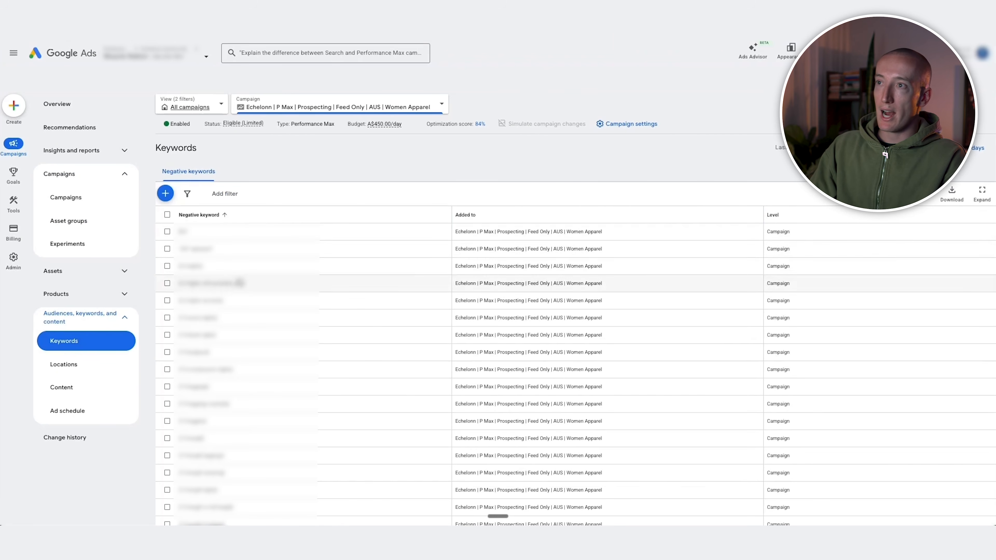
pyautogui.click(167, 193)
pyautogui.click(250, 220)
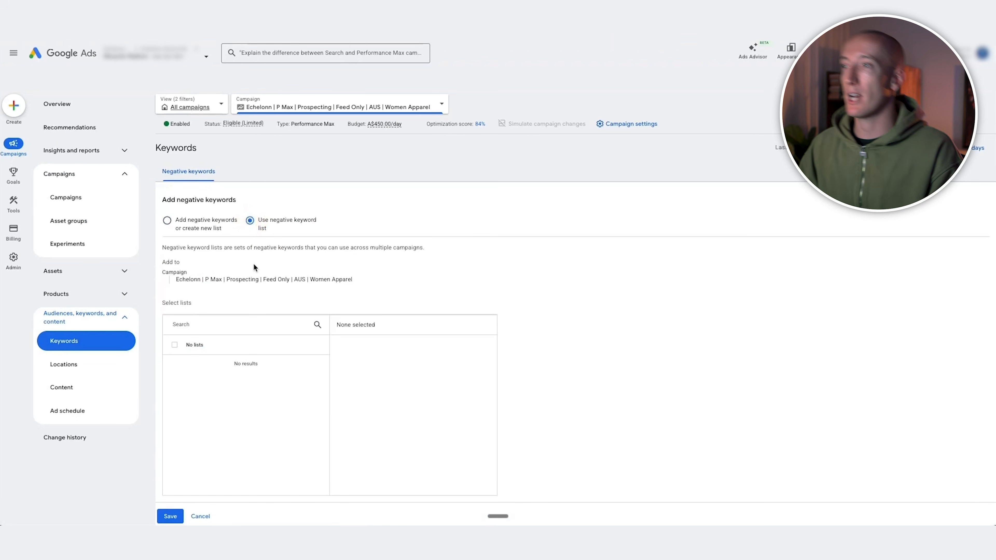
pyautogui.scroll(-2, 254, 268)
pyautogui.scroll(-4, 198, 325)
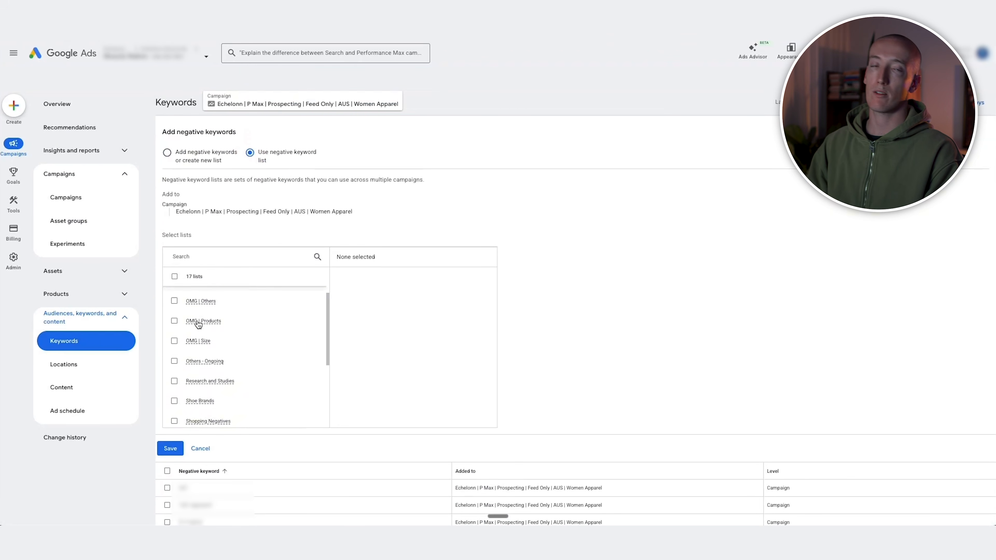
pyautogui.scroll(-4, 198, 325)
pyautogui.click(175, 342)
pyautogui.click(175, 402)
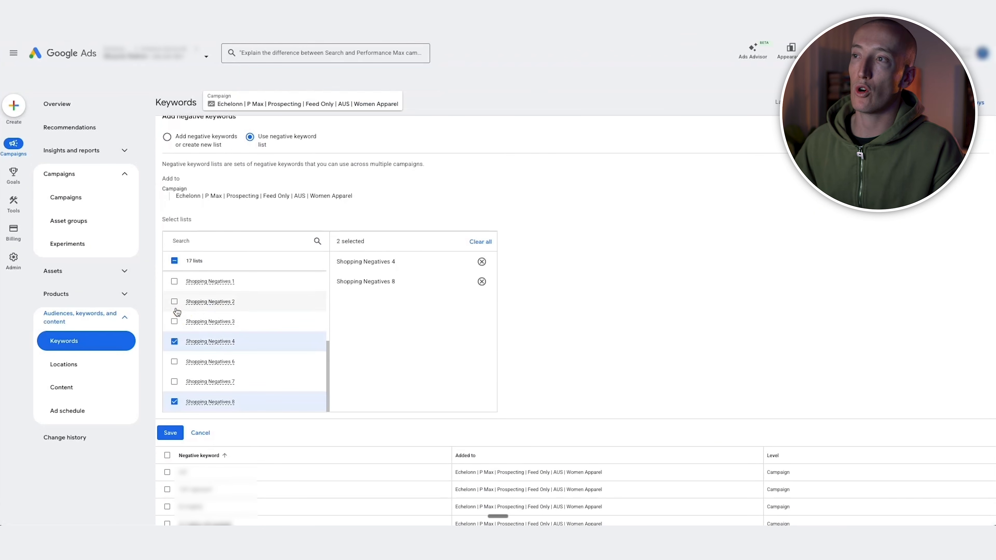
pyautogui.click(175, 301)
pyautogui.click(197, 431)
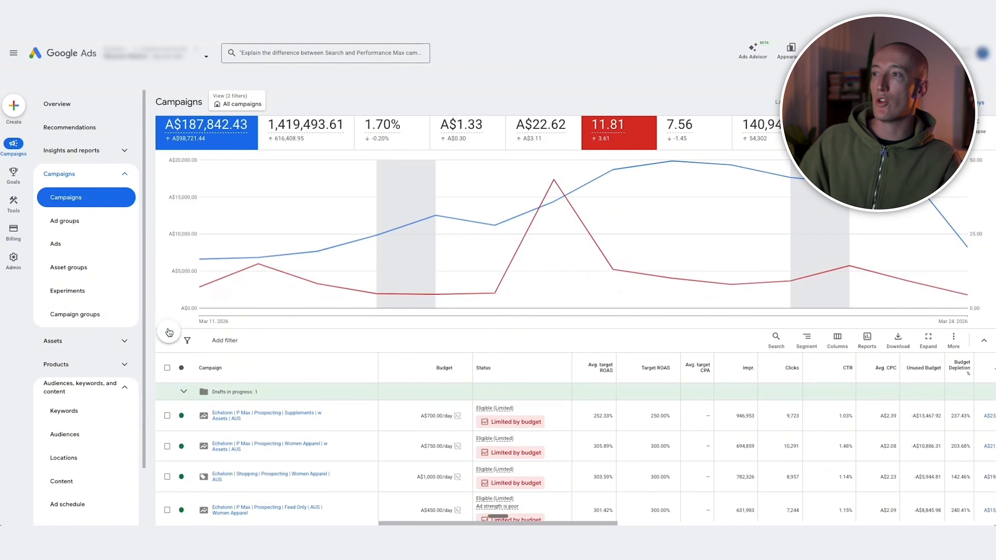
# Start a Shopping campaign without guidance and choose the first listed Merchant Center account for its products
pyautogui.click(169, 340)
pyautogui.click(194, 336)
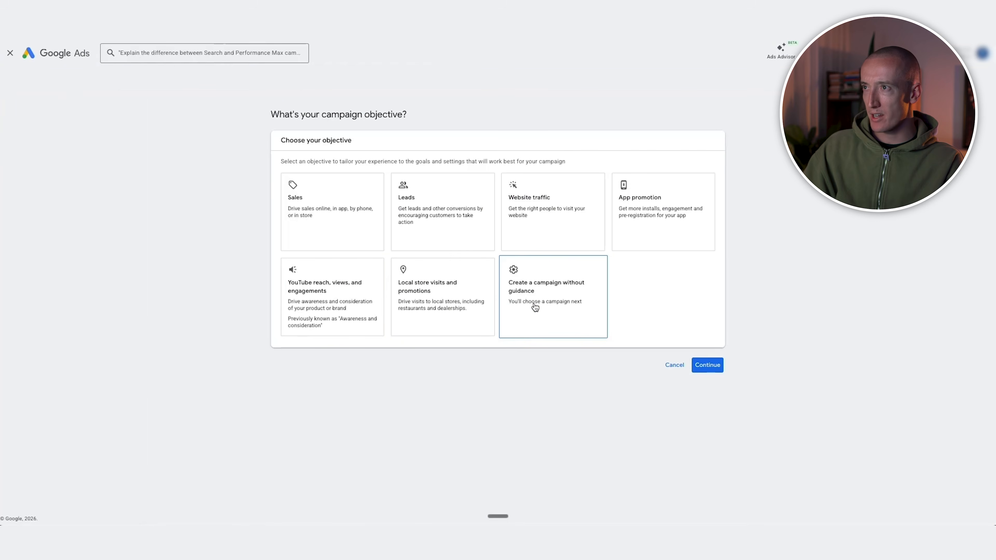
pyautogui.click(536, 306)
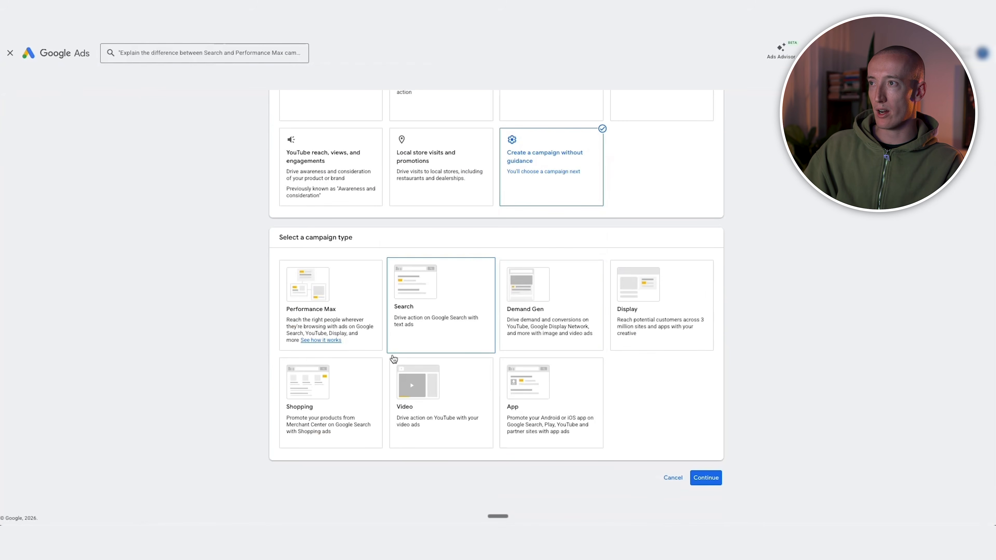
pyautogui.click(353, 380)
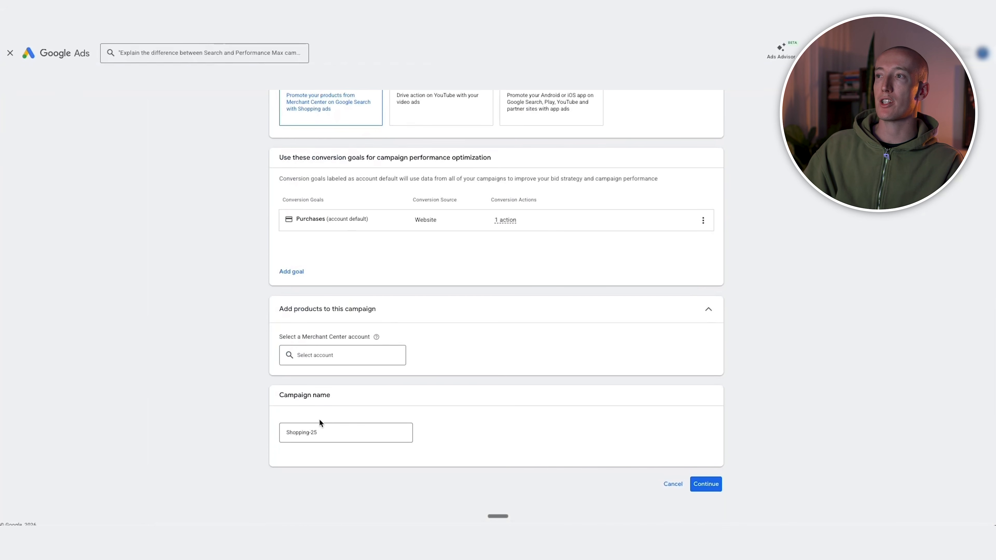
pyautogui.click(344, 359)
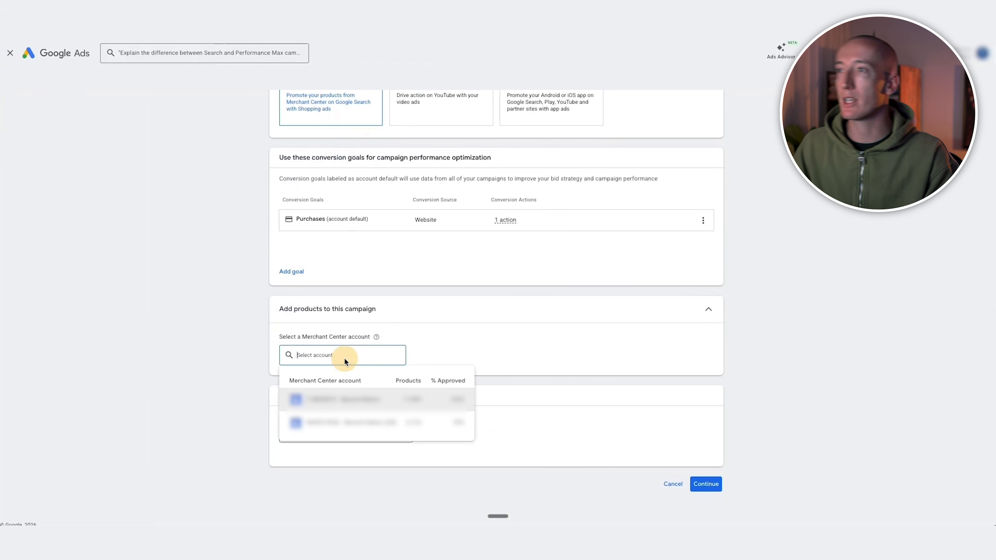
pyautogui.click(333, 399)
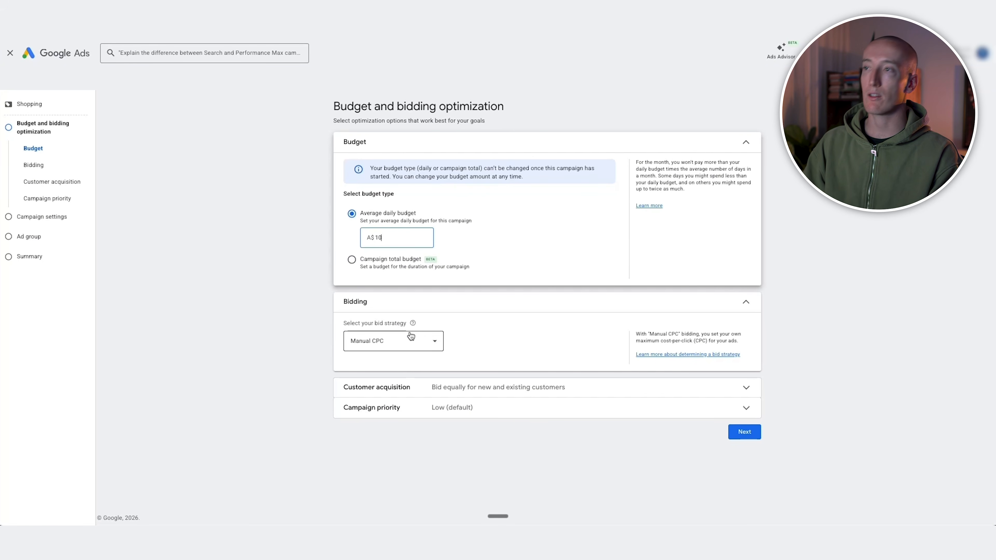
# Set the campaign priority to Medium and continue to the campaign settings
pyautogui.click(480, 413)
pyautogui.click(360, 447)
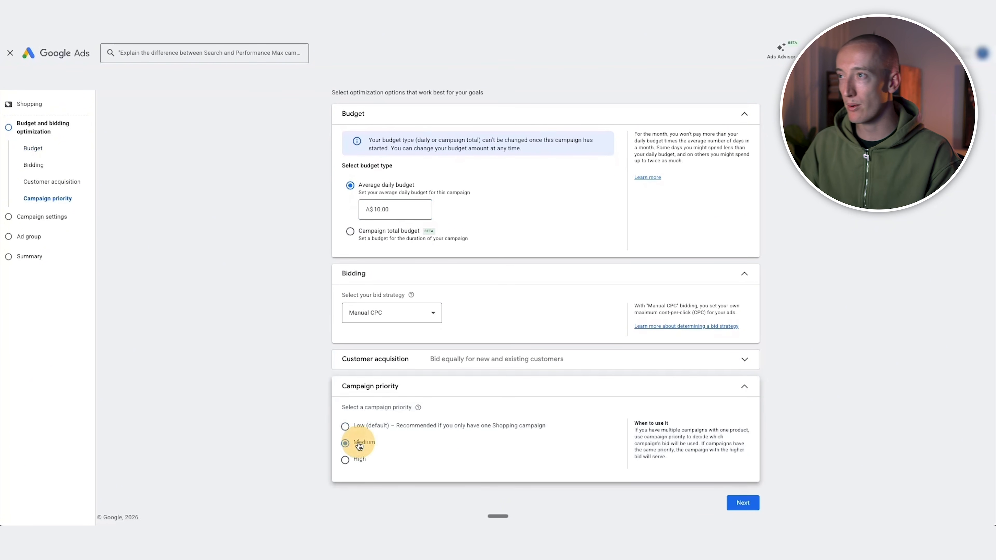
pyautogui.click(742, 506)
# Restrict the Australia location option to Presence, exclude Google search partners from the networks, and continue to the ad group
pyautogui.click(371, 223)
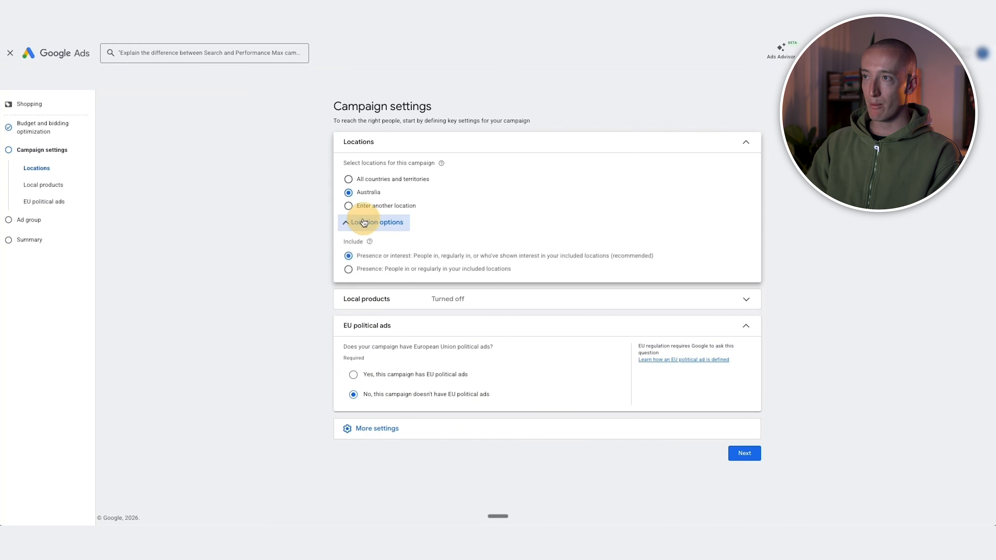
pyautogui.click(378, 269)
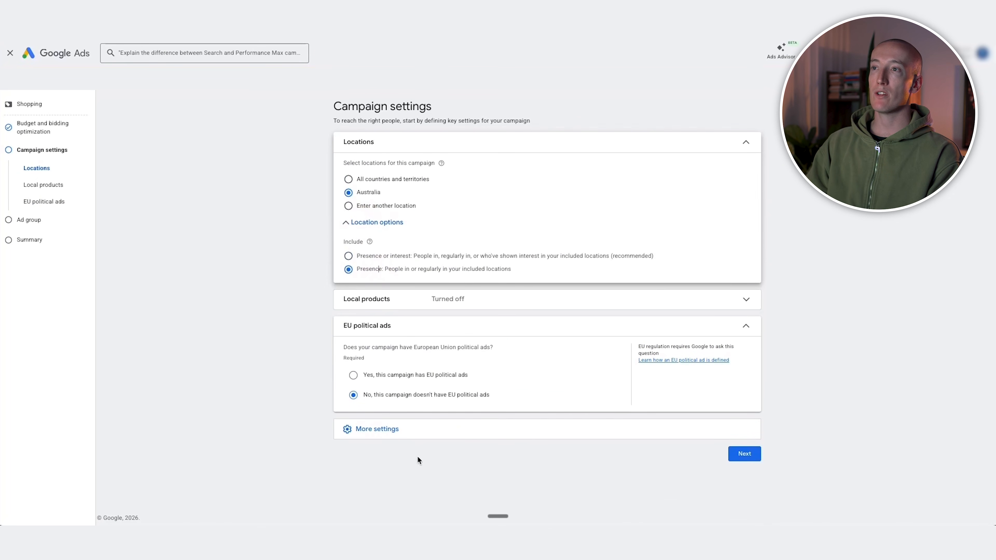
pyautogui.click(424, 431)
pyautogui.scroll(-1, 424, 437)
pyautogui.click(438, 474)
pyautogui.click(416, 443)
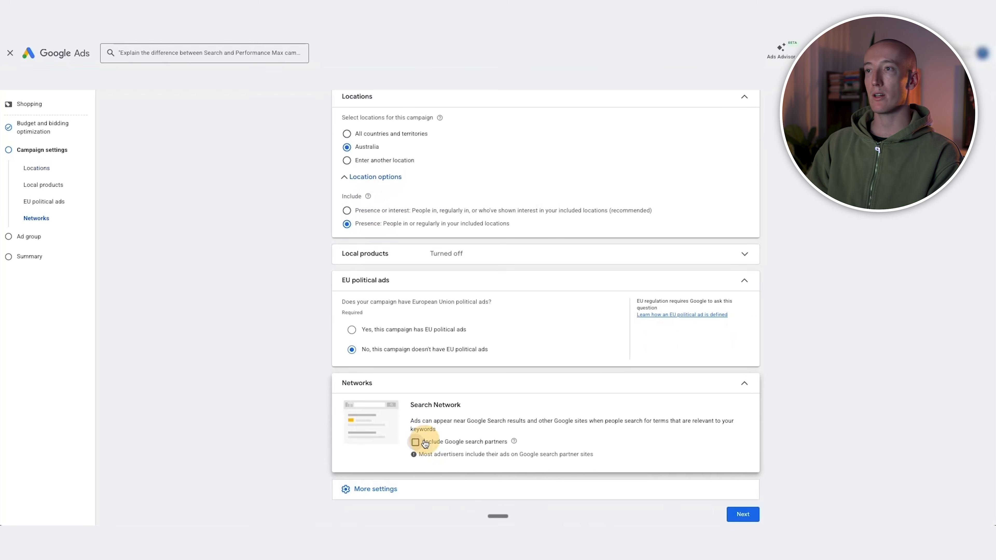
pyautogui.scroll(-1, 674, 489)
pyautogui.click(739, 503)
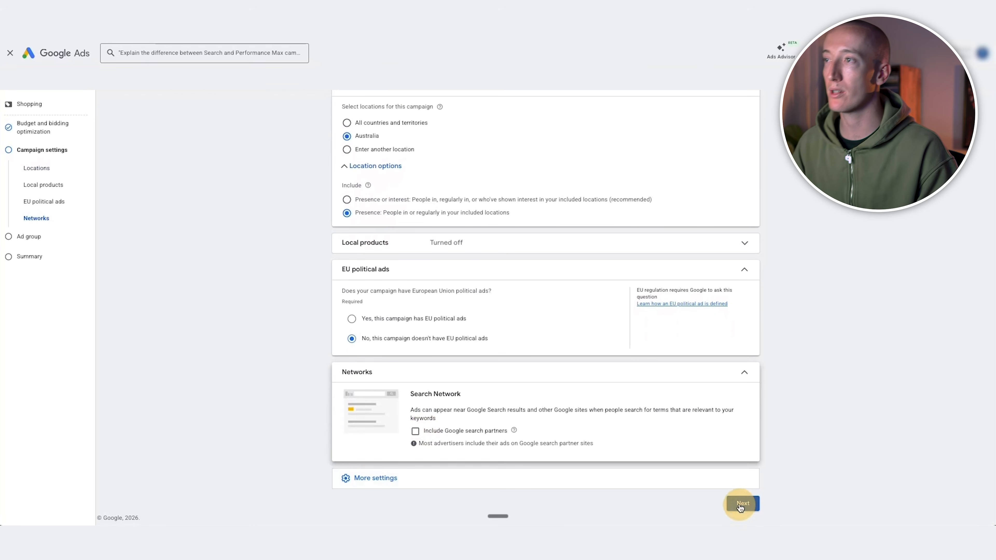
# Name the ad group "All Products Wall" and open its cost-per-click bid for entry
pyautogui.tripleClick(386, 171)
pyautogui.write('All Products A')
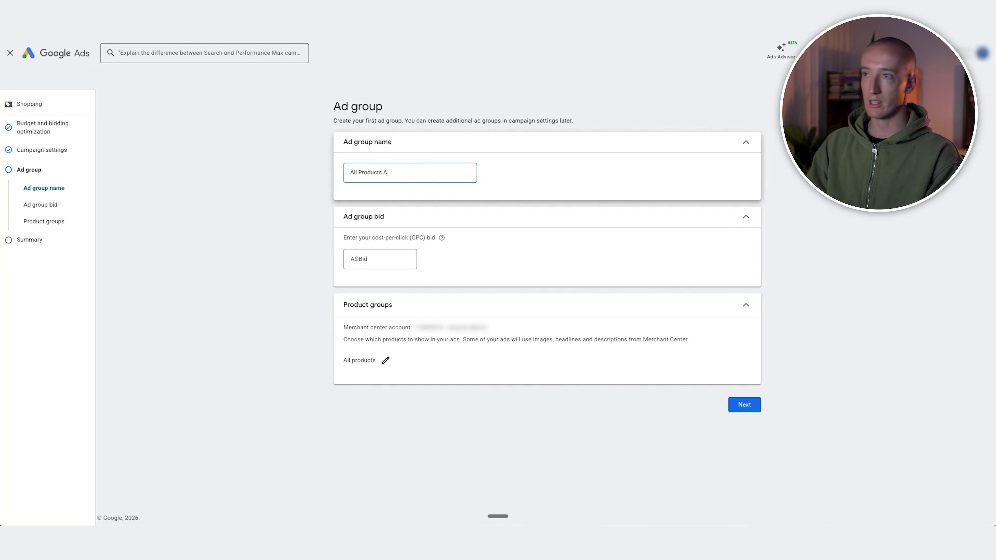
pyautogui.click(371, 260)
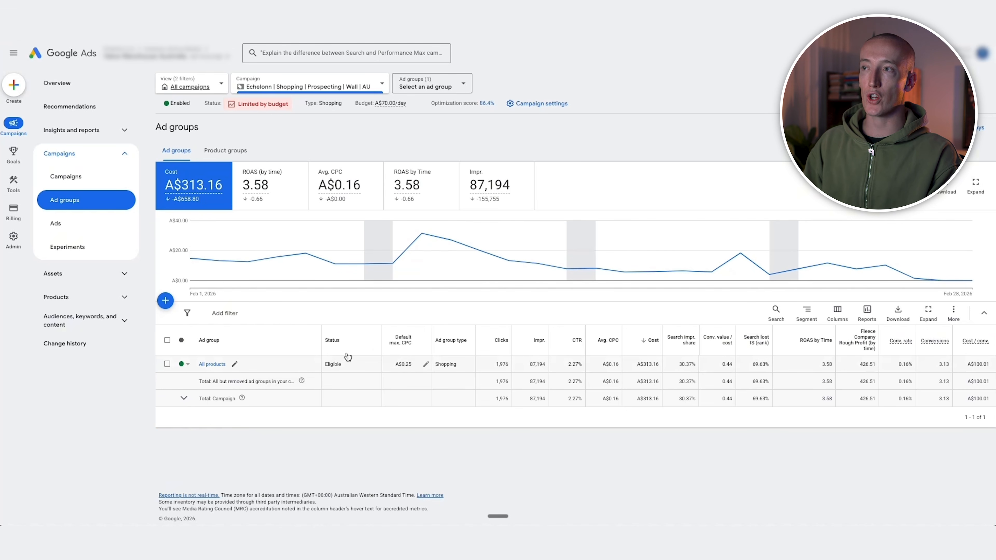
# Examine the negative keywords applied to the campaign "Echelonn | Shopping | Prospecting | Wall | AU"
pyautogui.click(116, 324)
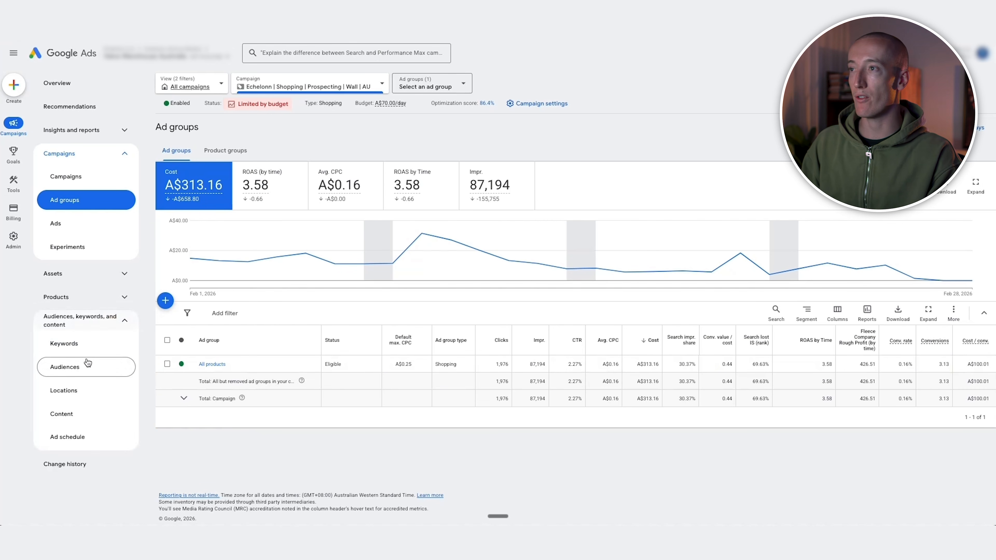
pyautogui.click(74, 347)
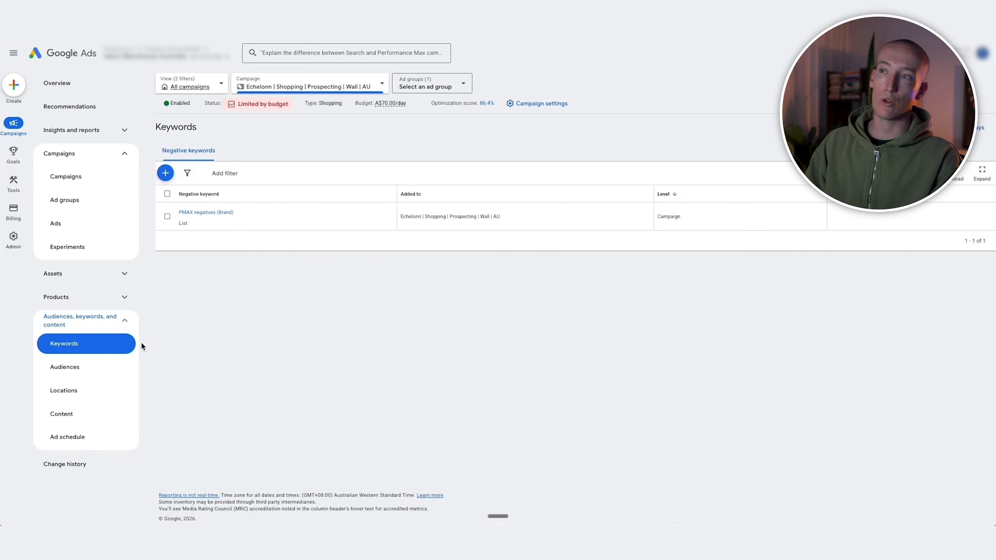